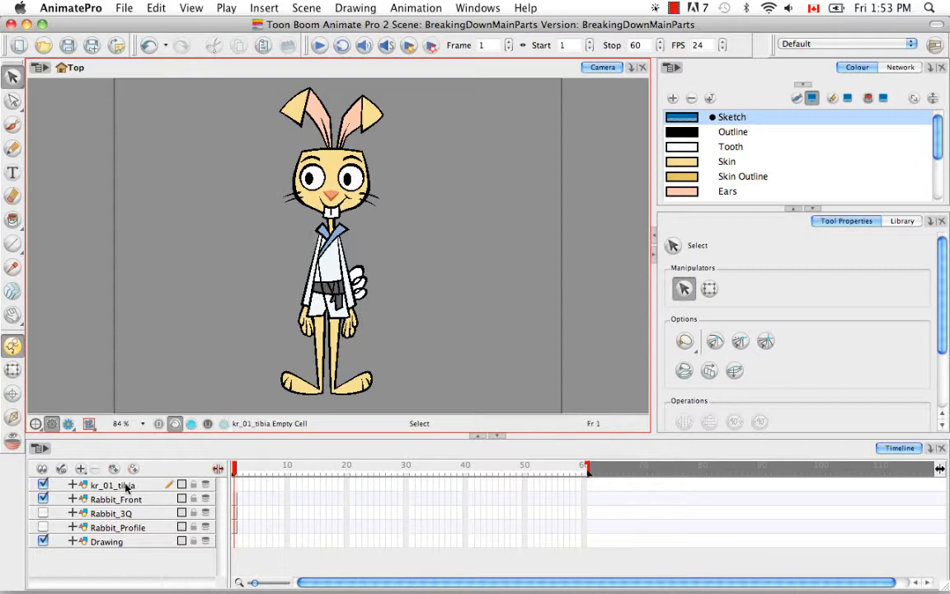
- Rename the kr_01_tibia layer to Rabbit_model
{"action": "left_click", "coordinate": [123, 485]}
{"action": "double_click", "coordinate": [134, 489]}
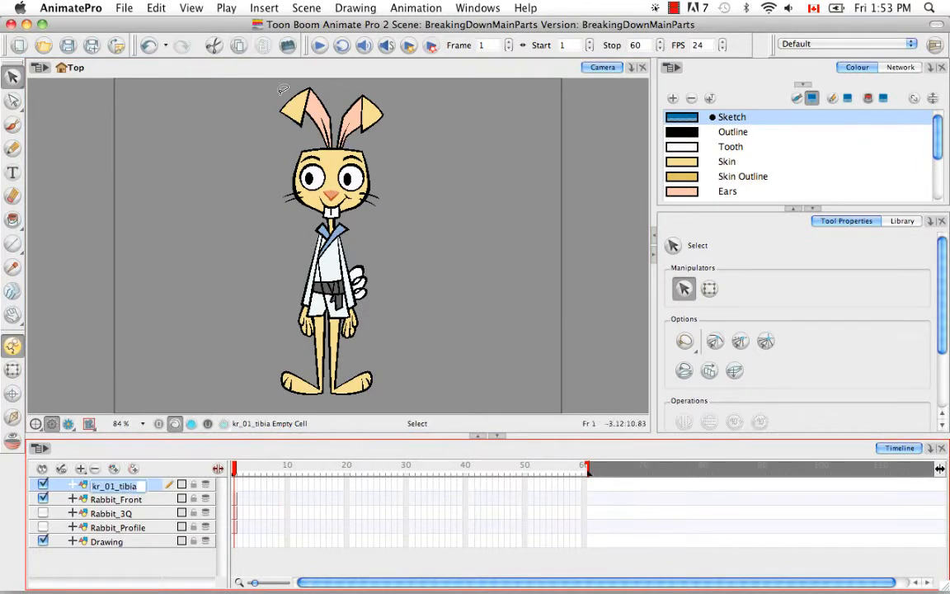
{"action": "key", "text": "BackSpace"}
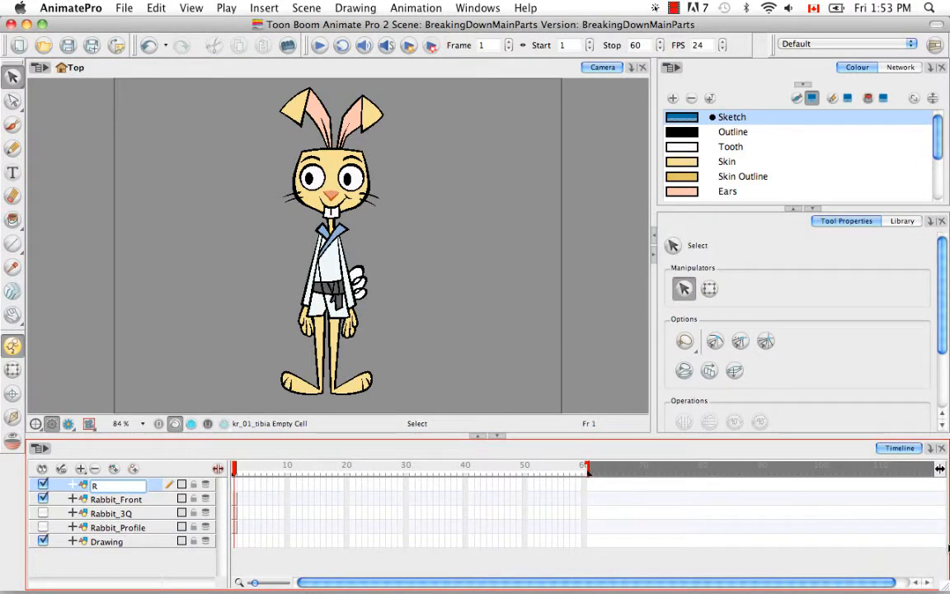
{"action": "type", "text": "Rabbit_model"}
{"action": "key", "text": "Return"}
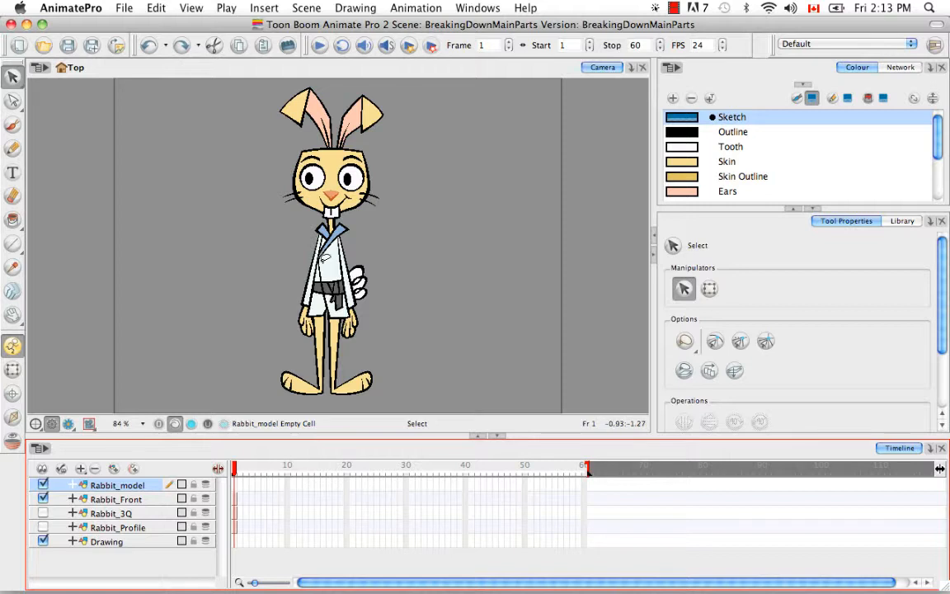
- Cut the front-view rabbit artwork from the Rabbit_Front layer and paste it on frame 1 of the Rabbit_model layer
{"action": "left_click", "coordinate": [163, 502]}
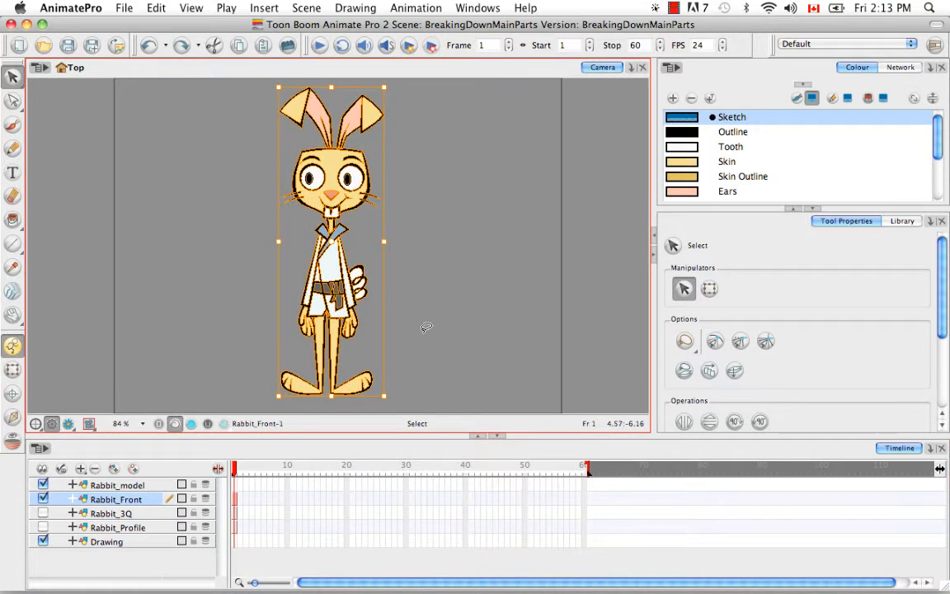
{"action": "key", "text": "super+x"}
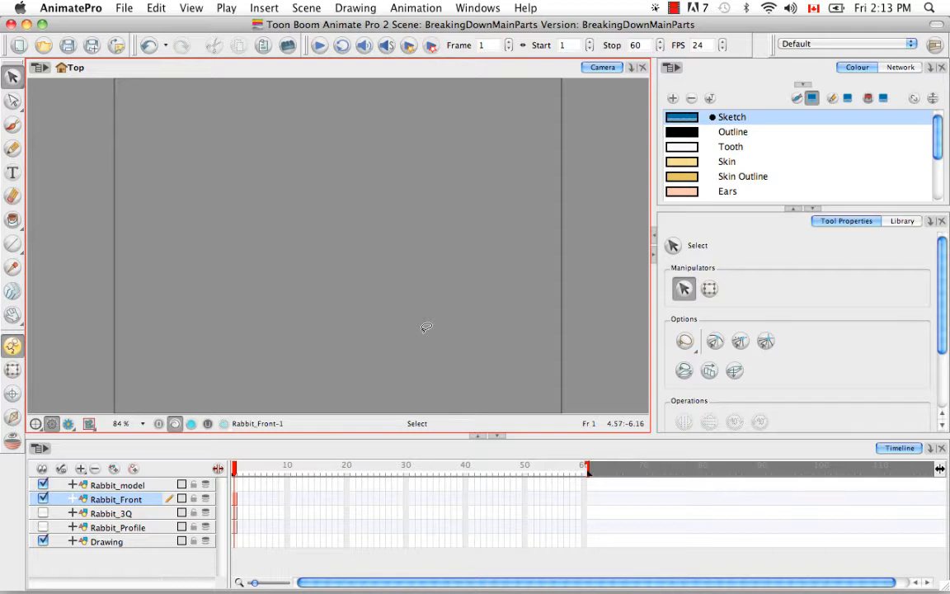
{"action": "left_click", "coordinate": [236, 487]}
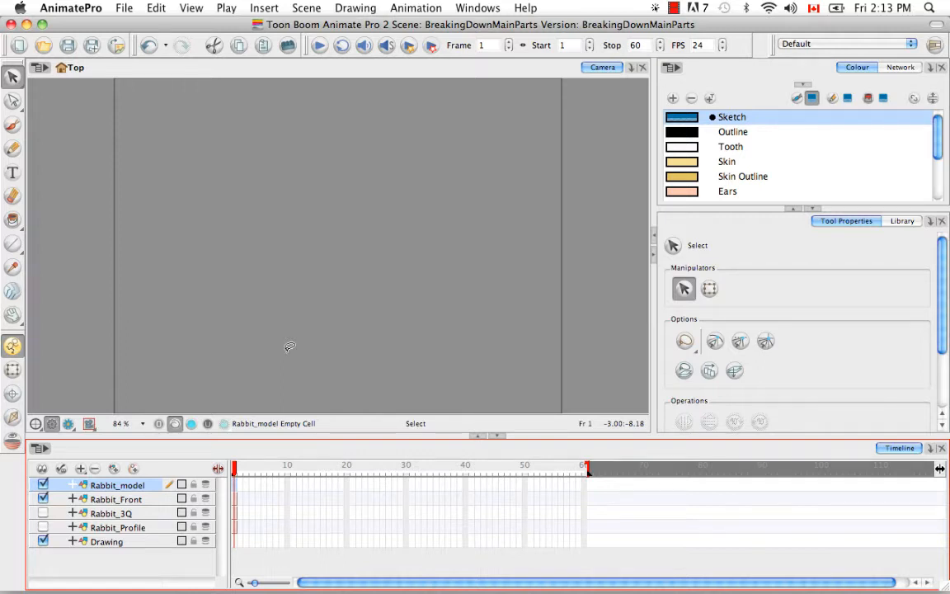
{"action": "key", "text": "super+v"}
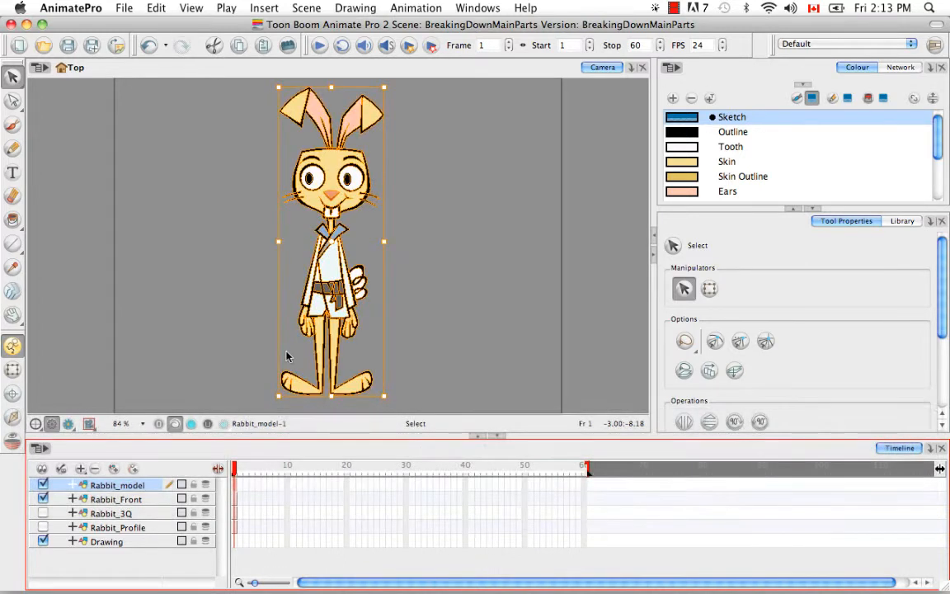
{"action": "left_click", "coordinate": [215, 288]}
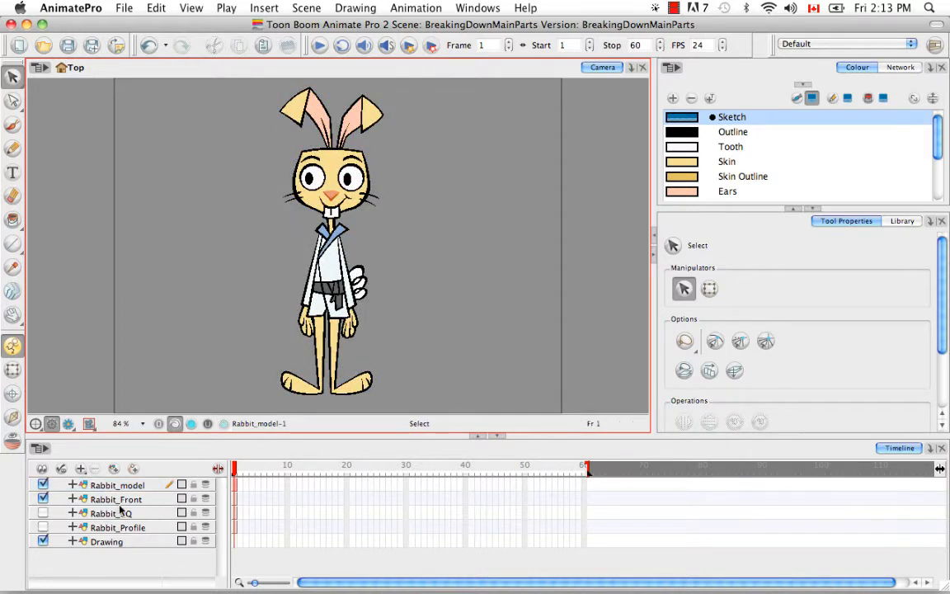
- Hide Rabbit_Front, show Rabbit_3Q, and move the three-quarter rabbit artwork from Rabbit_3Q to frame 2 of Rabbit_model
{"action": "left_click", "coordinate": [43, 499]}
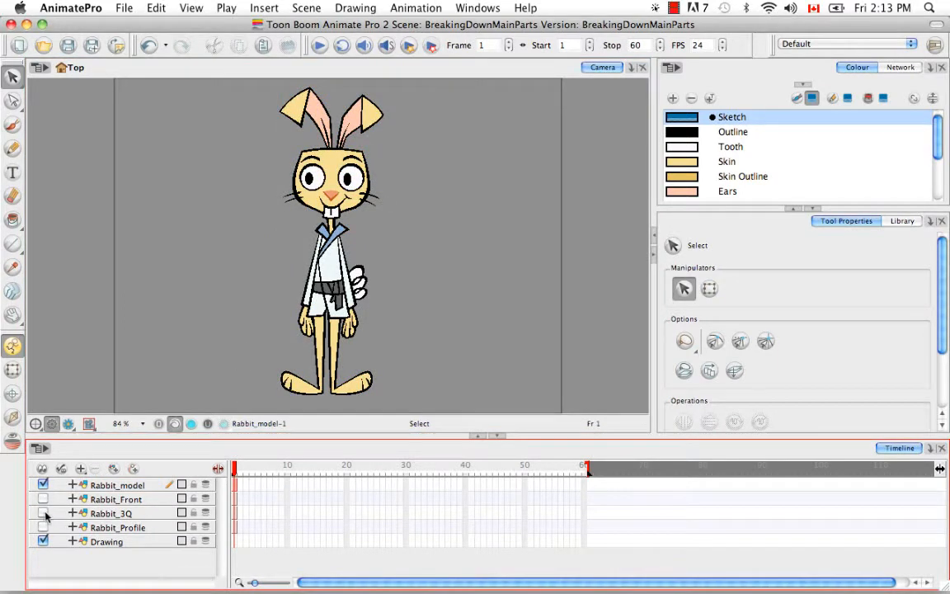
{"action": "left_click", "coordinate": [43, 513]}
{"action": "left_click", "coordinate": [235, 513]}
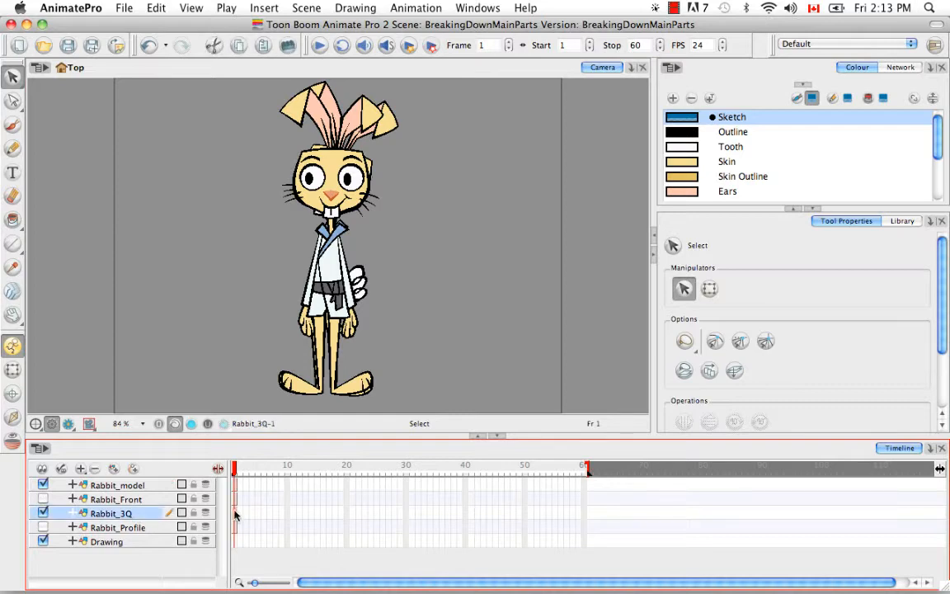
{"action": "left_click", "coordinate": [396, 117]}
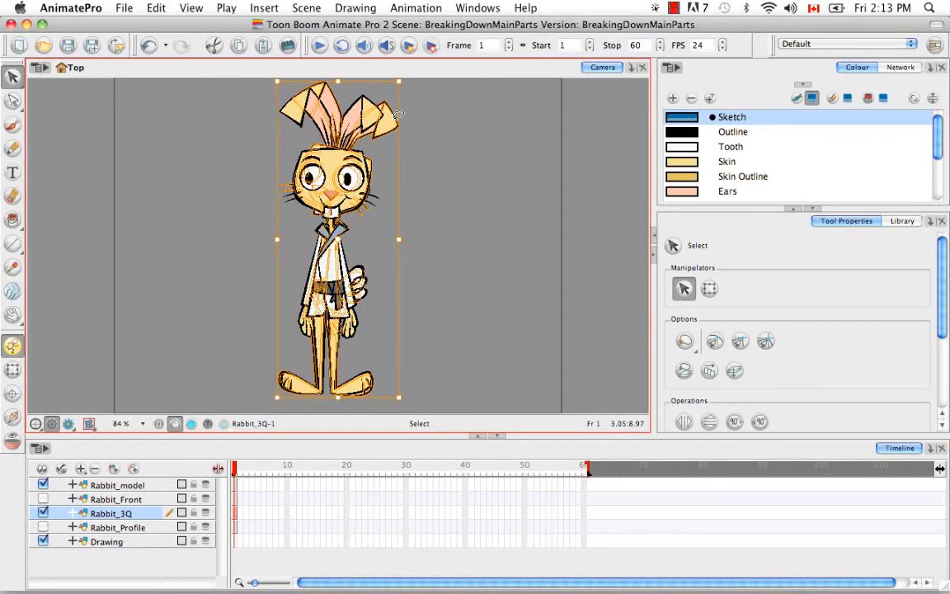
{"action": "key", "text": "super+x"}
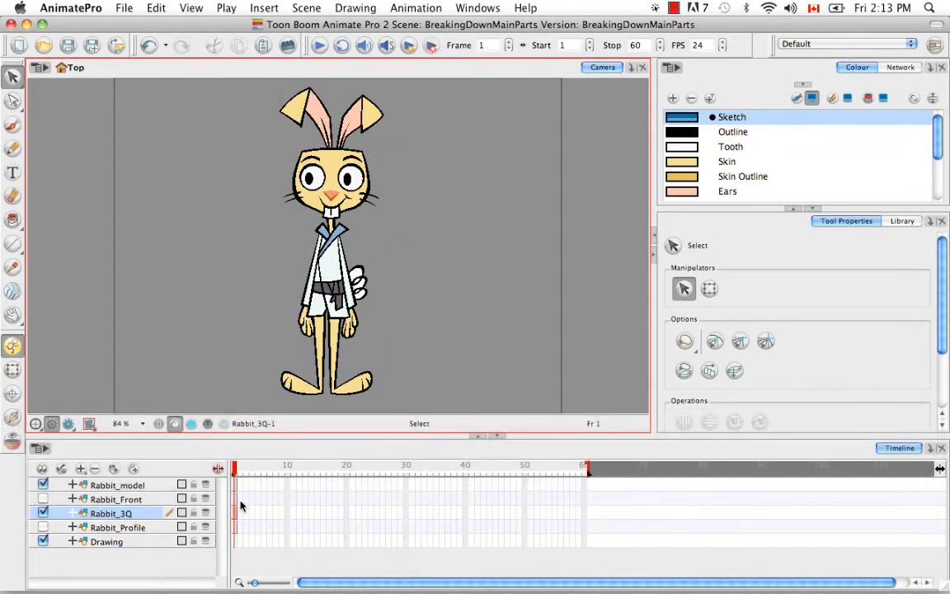
{"action": "left_click", "coordinate": [239, 486]}
{"action": "key", "text": "super+v"}
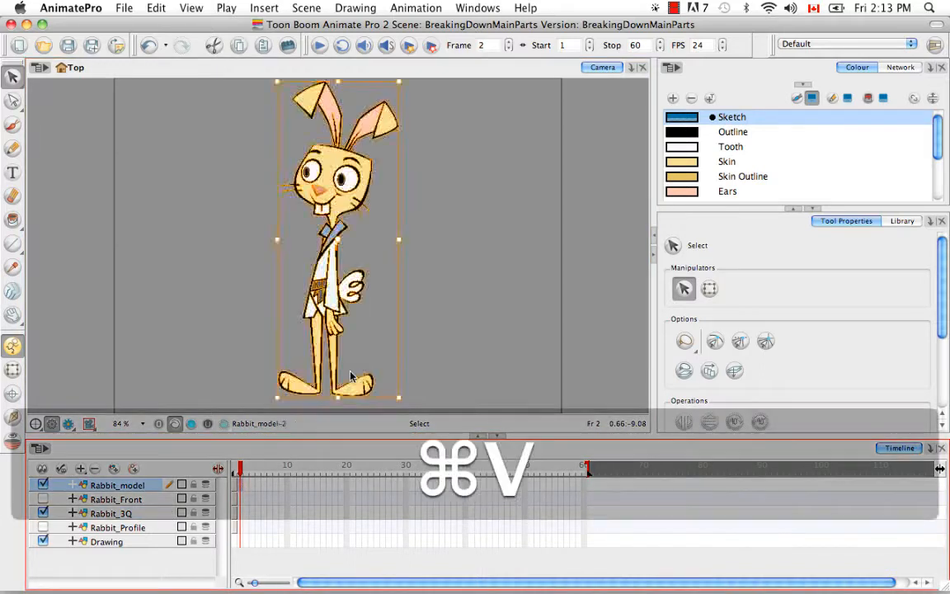
- Hide Rabbit_3Q, show Rabbit_Profile, and move the profile rabbit artwork from Rabbit_Profile to frame 3 of Rabbit_model
{"action": "left_click", "coordinate": [43, 512]}
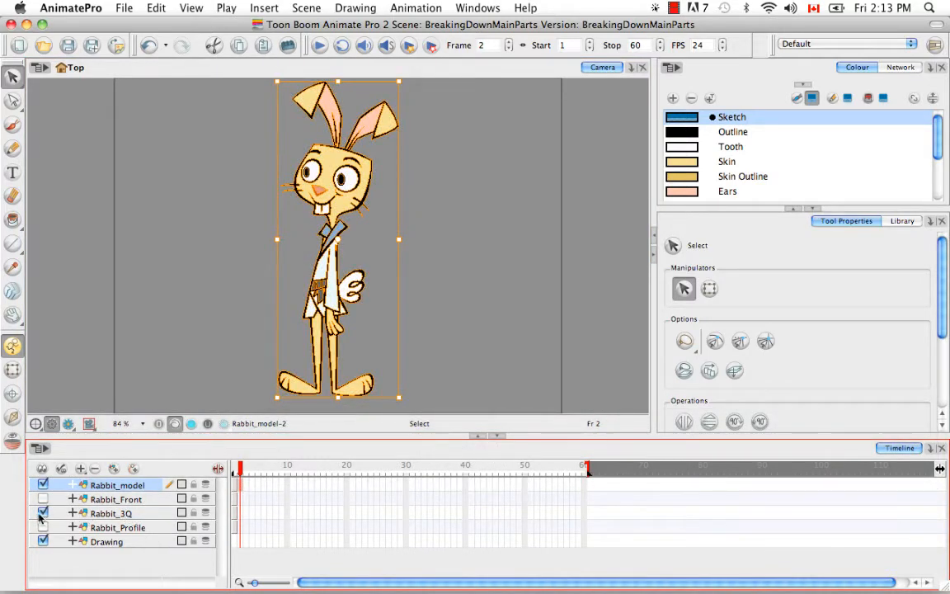
{"action": "left_click", "coordinate": [43, 527]}
{"action": "left_click", "coordinate": [237, 530]}
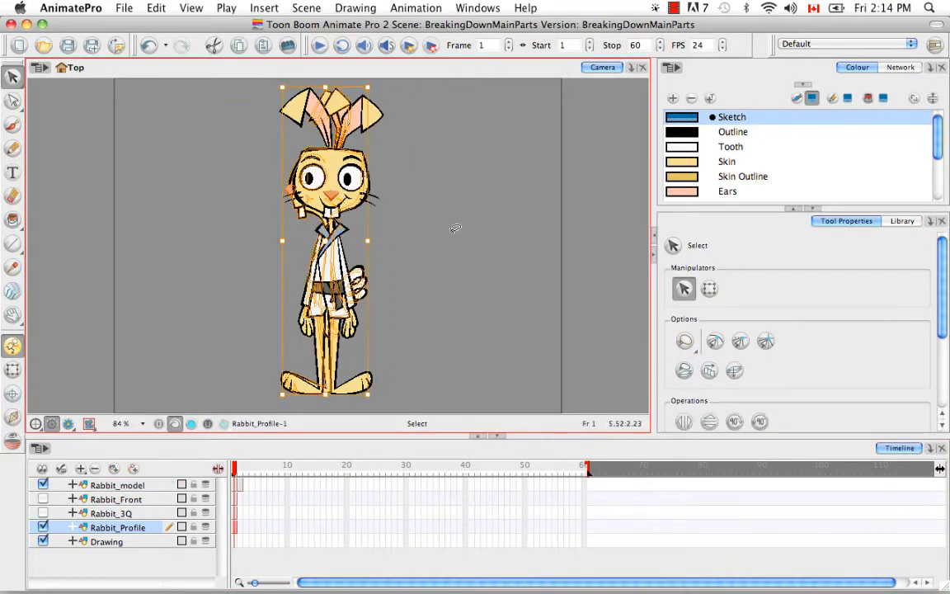
{"action": "key", "text": "super+x"}
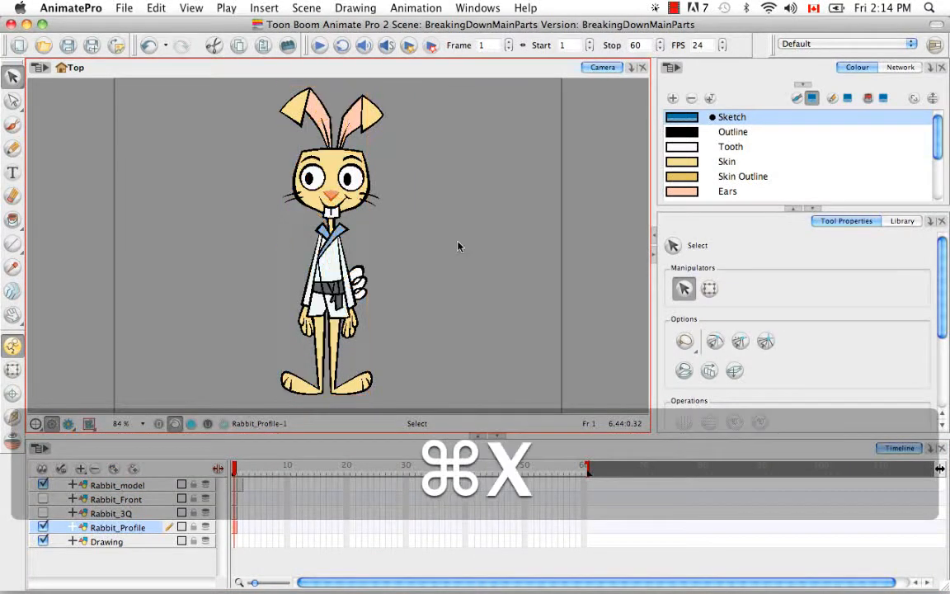
{"action": "left_click", "coordinate": [246, 487]}
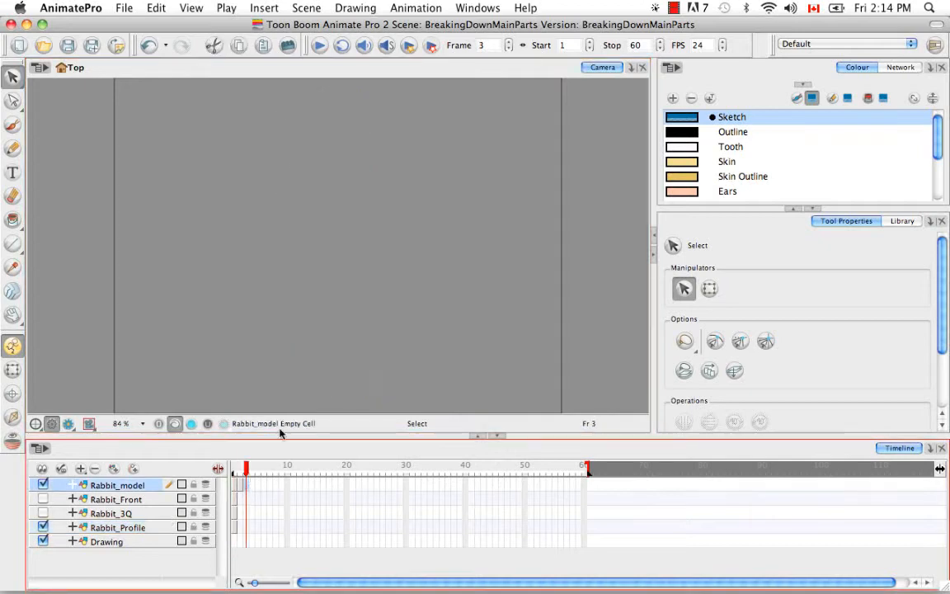
{"action": "key", "text": "super+v"}
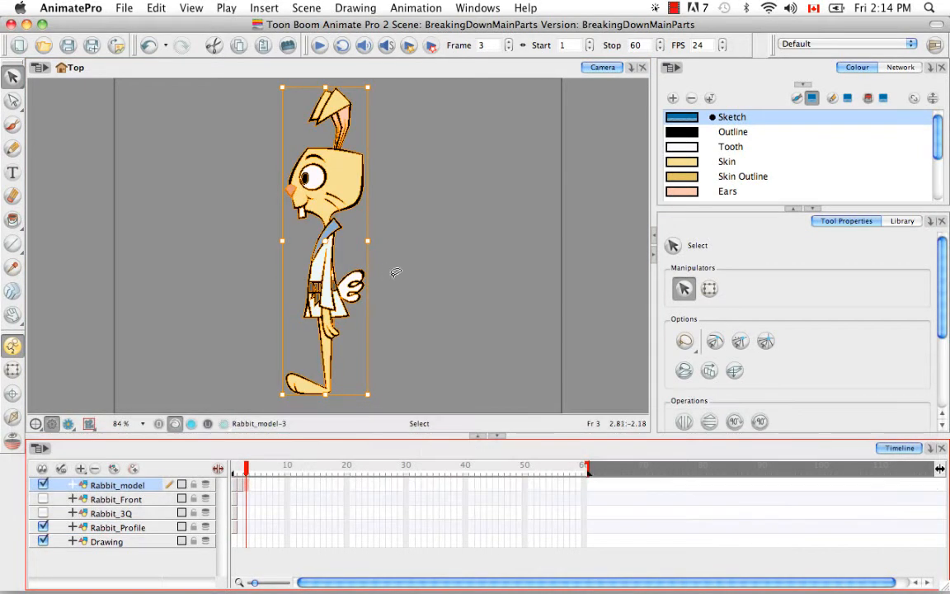
{"action": "left_click", "coordinate": [397, 270]}
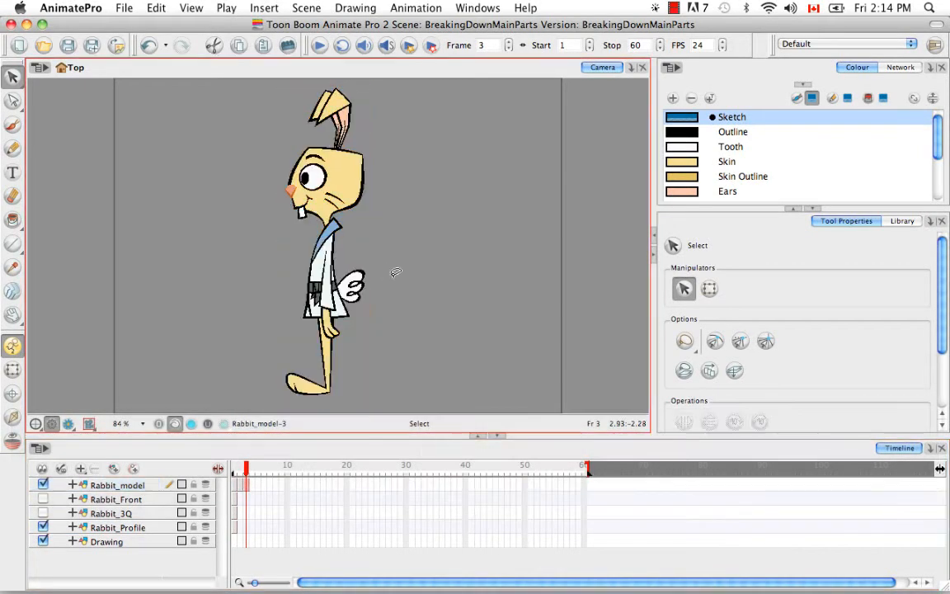
- Delete the Rabbit_Front, Rabbit_3Q and Rabbit_Profile layers together with their drawing files and element folders
{"action": "left_click", "coordinate": [108, 501]}
{"action": "left_click", "coordinate": [96, 469]}
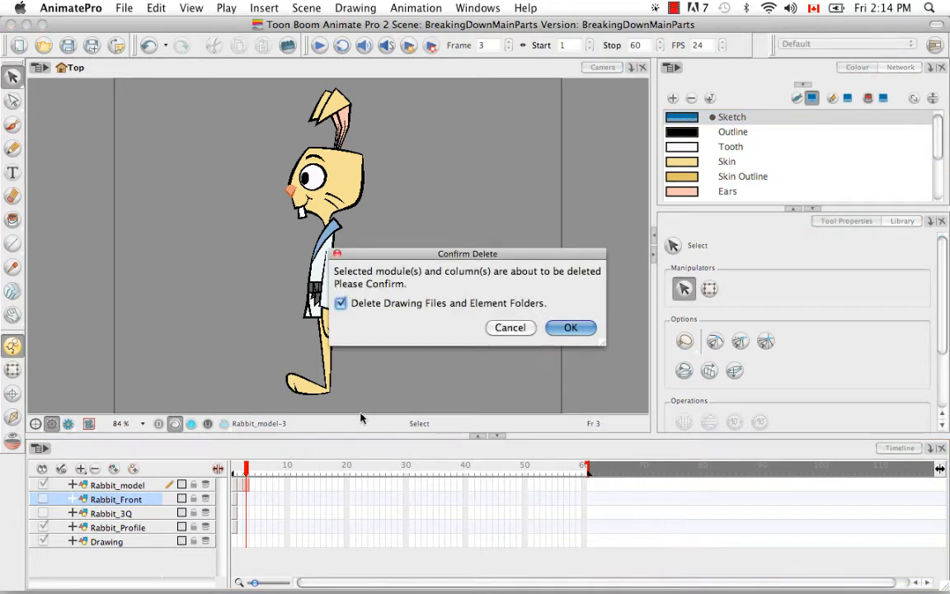
{"action": "left_click", "coordinate": [568, 327]}
{"action": "left_click", "coordinate": [111, 499]}
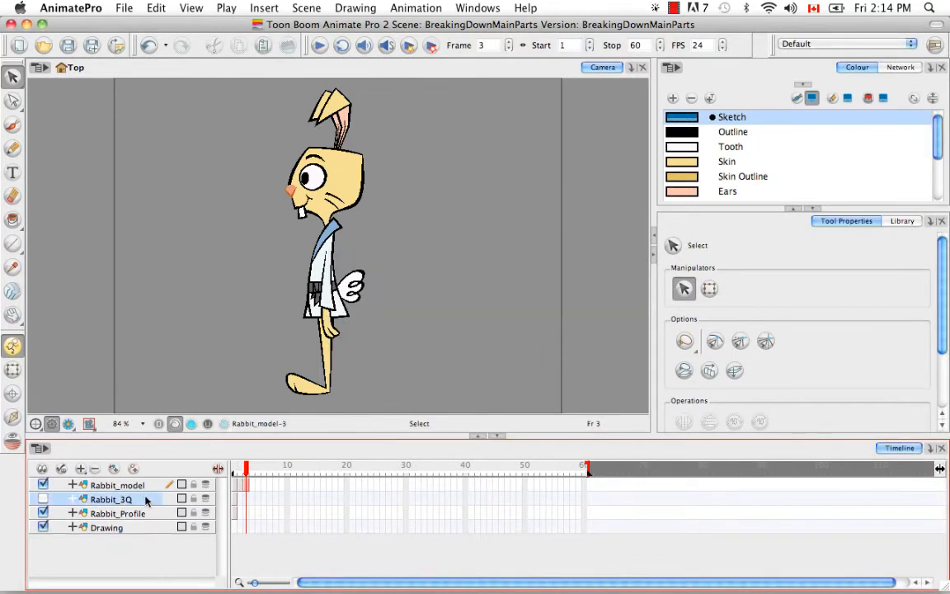
{"action": "left_click", "coordinate": [96, 469]}
{"action": "left_click", "coordinate": [580, 329]}
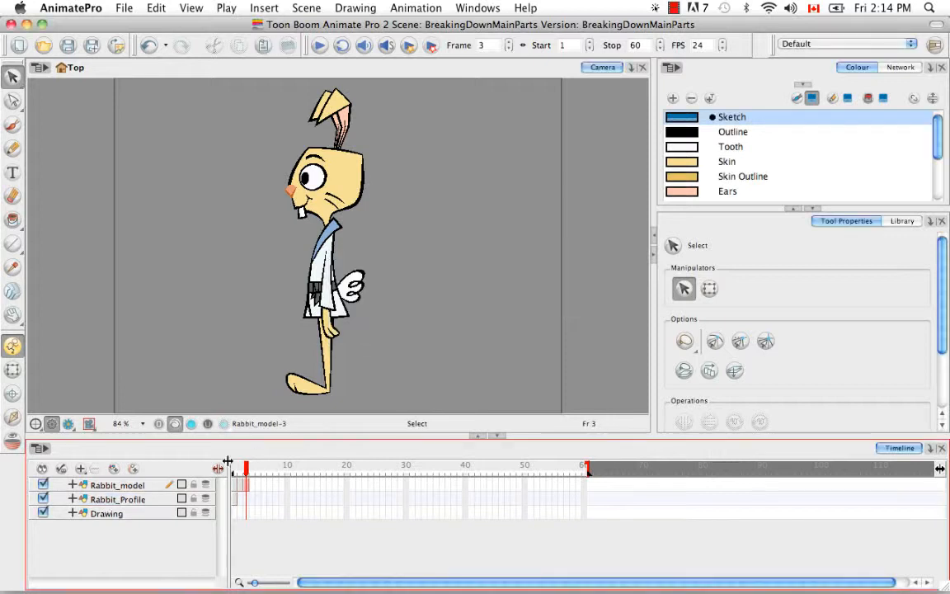
{"action": "left_click", "coordinate": [138, 500]}
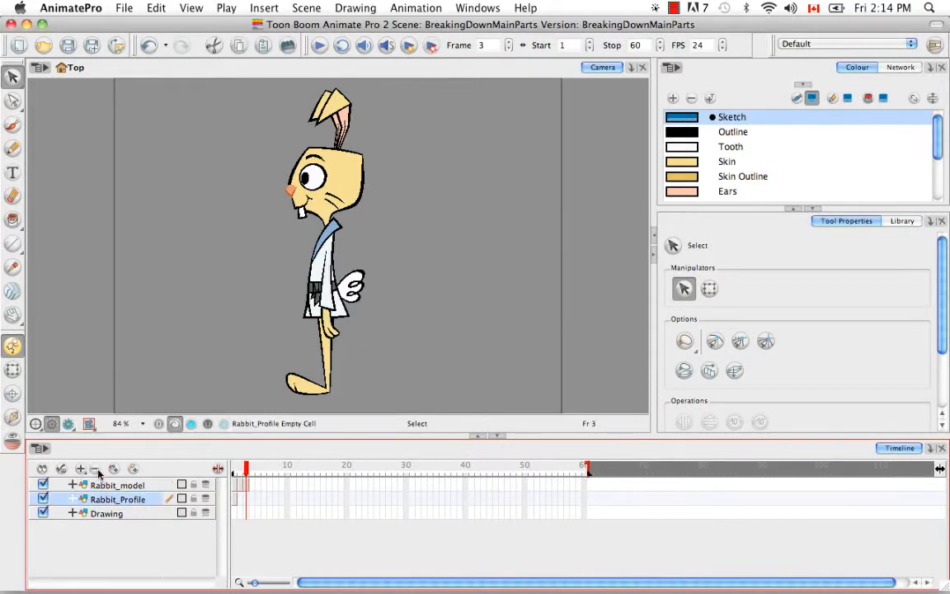
{"action": "left_click", "coordinate": [96, 469]}
{"action": "left_click", "coordinate": [570, 327]}
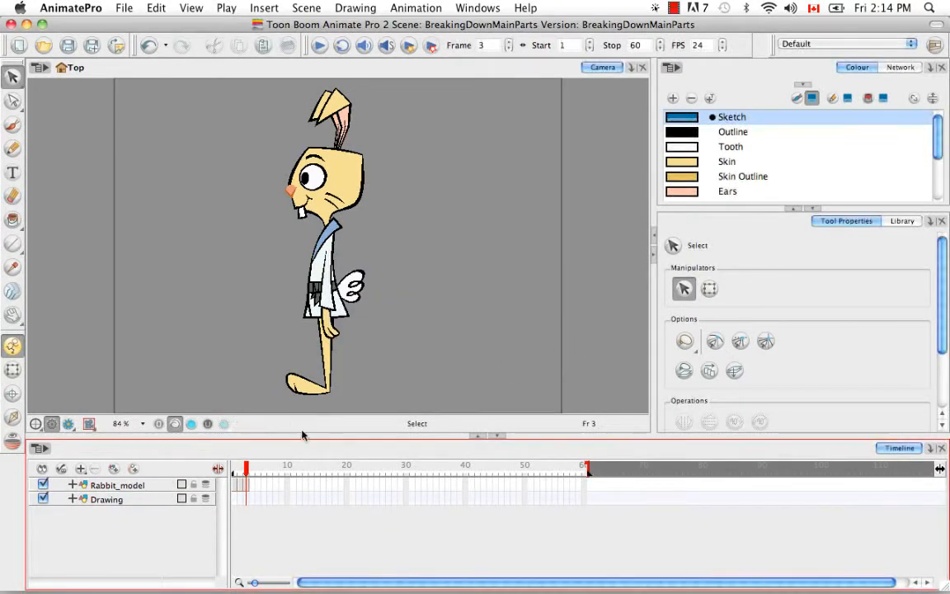
- On frame 1 of Rabbit_model, select the rabbit's body from neck to upper legs with the Cutter tool's Lasso
{"action": "left_click", "coordinate": [234, 468]}
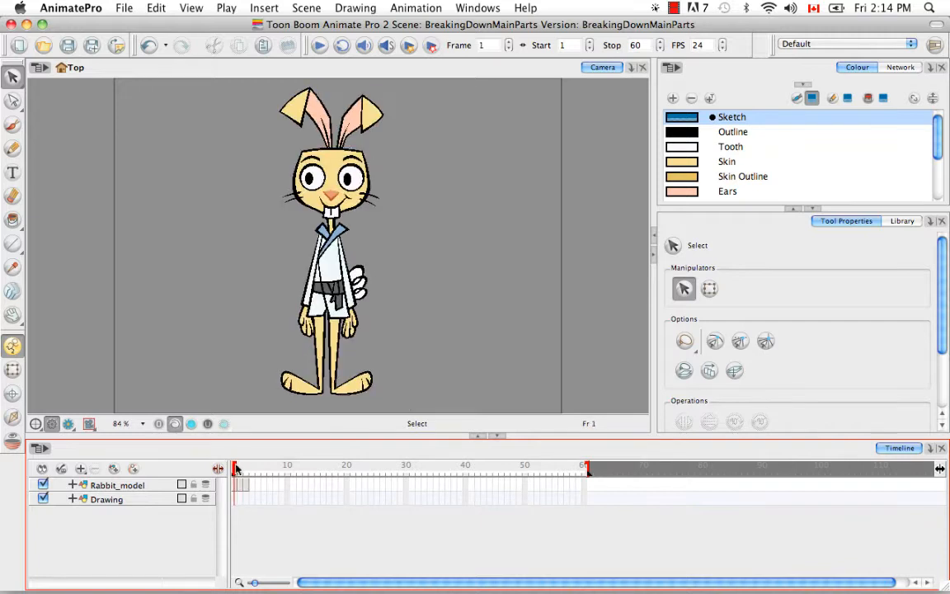
{"action": "mouse_move", "coordinate": [234, 468]}
{"action": "left_mouse_down"}
{"action": "mouse_move", "coordinate": [246, 469]}
{"action": "mouse_move", "coordinate": [233, 468]}
{"action": "left_mouse_up"}
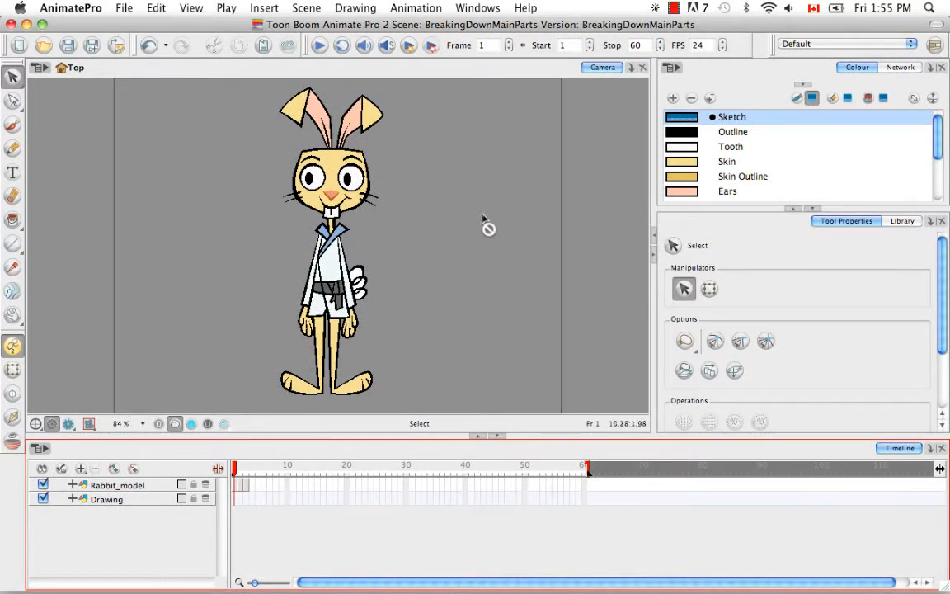
{"action": "left_click", "coordinate": [484, 216]}
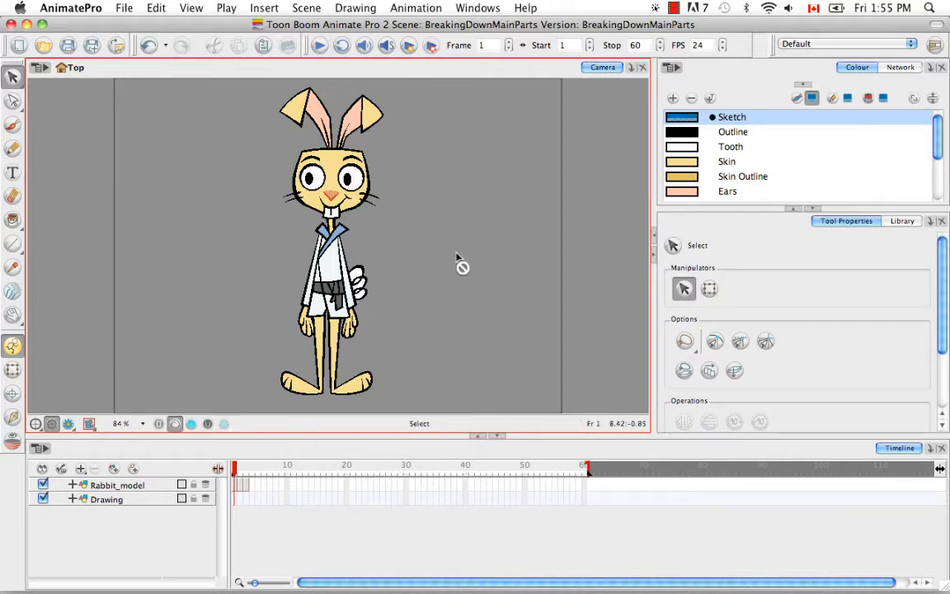
{"action": "left_click", "coordinate": [16, 84]}
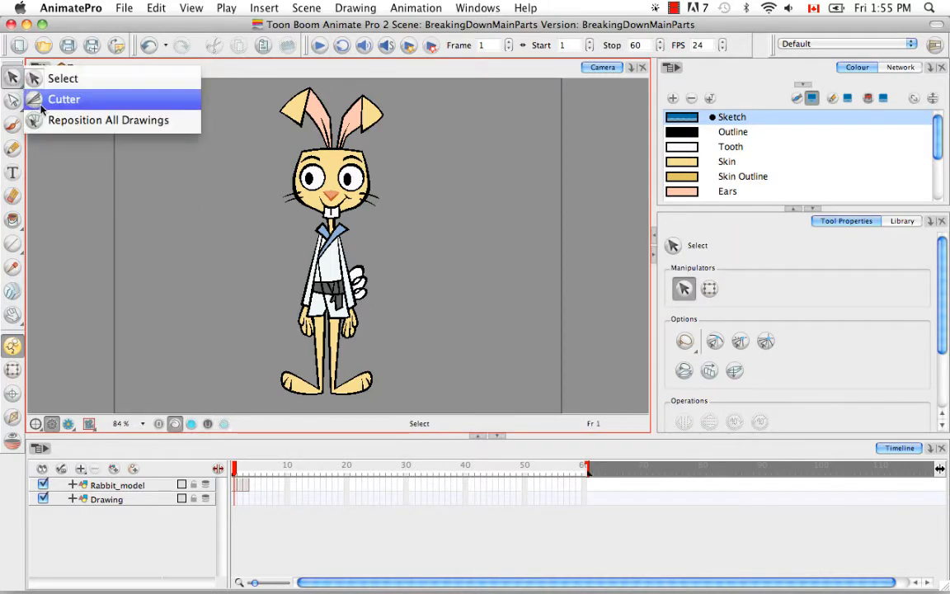
{"action": "left_click", "coordinate": [90, 99]}
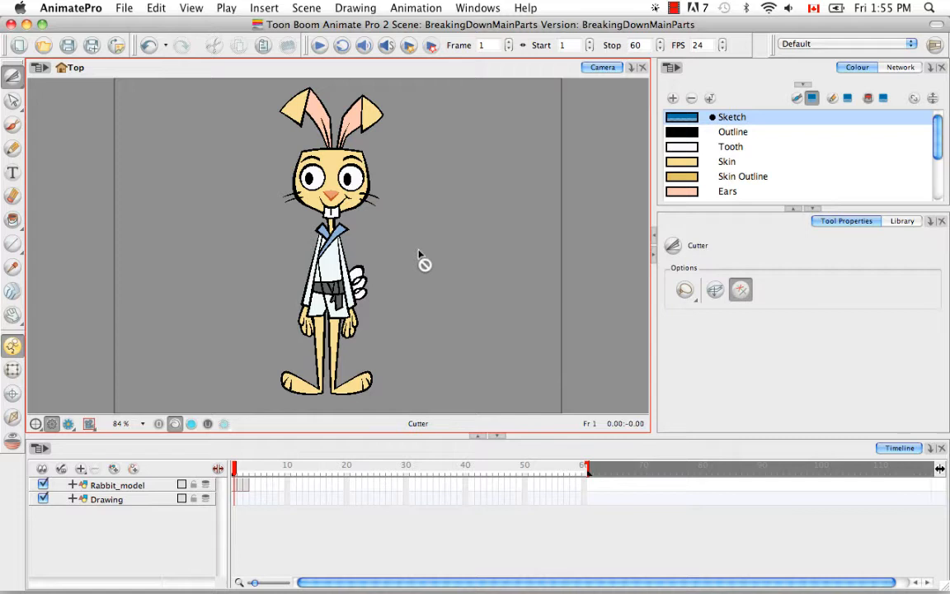
{"action": "left_click", "coordinate": [236, 484]}
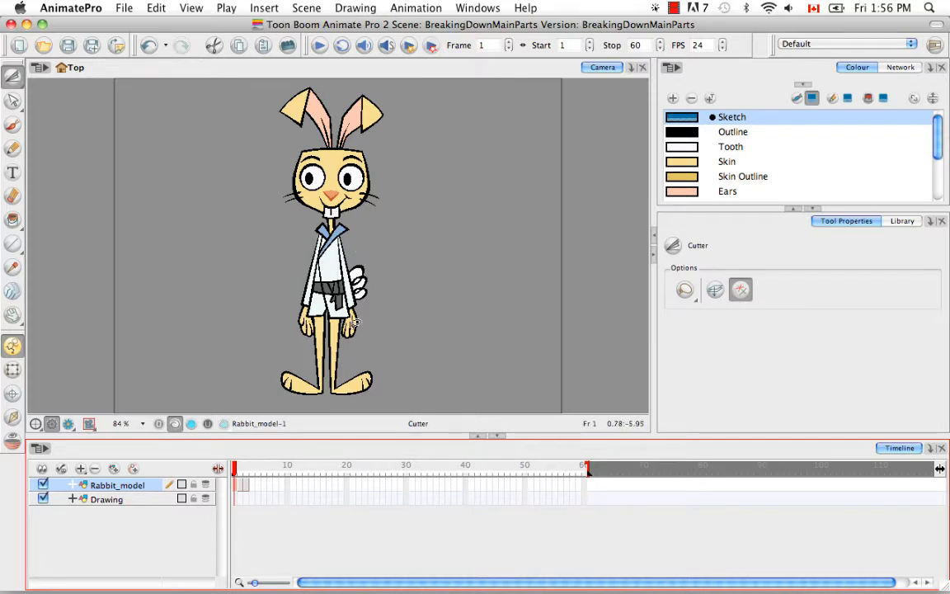
{"action": "mouse_move", "coordinate": [285, 315]}
{"action": "left_mouse_down"}
{"action": "mouse_move", "coordinate": [324, 345]}
{"action": "mouse_move", "coordinate": [373, 326]}
{"action": "mouse_move", "coordinate": [387, 263]}
{"action": "mouse_move", "coordinate": [376, 233]}
{"action": "mouse_move", "coordinate": [353, 217]}
{"action": "mouse_move", "coordinate": [318, 215]}
{"action": "mouse_move", "coordinate": [304, 228]}
{"action": "mouse_move", "coordinate": [297, 324]}
{"action": "left_mouse_up"}
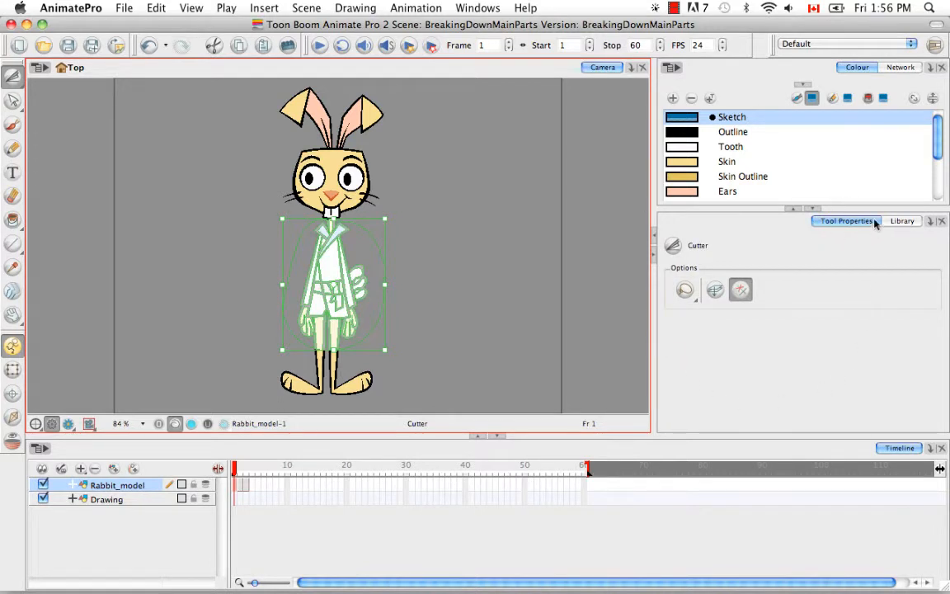
{"action": "left_click", "coordinate": [684, 290]}
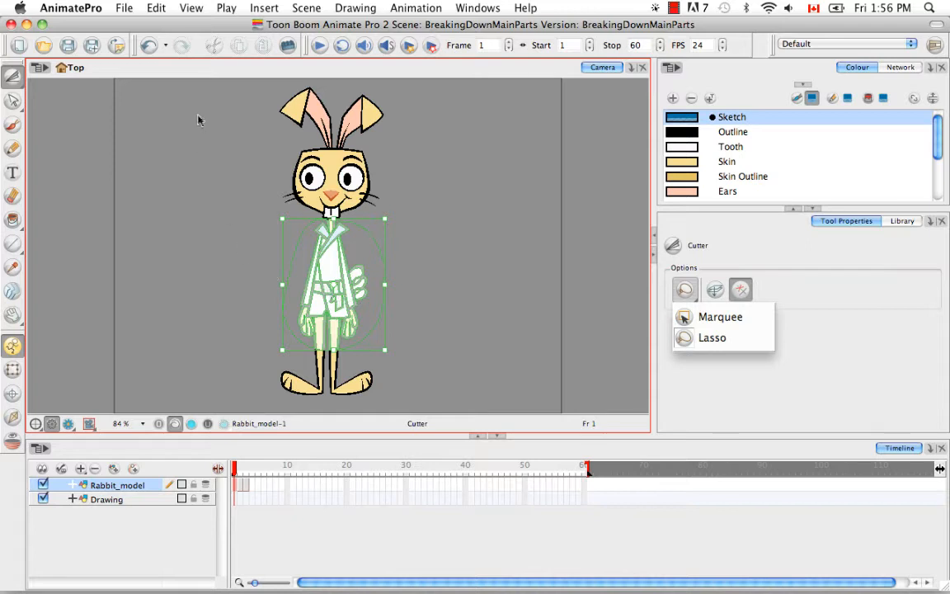
- Create a new drawing layer named kr_body from the selected body artwork, leaving Cut Artwork From Source off
{"action": "left_click", "coordinate": [154, 8]}
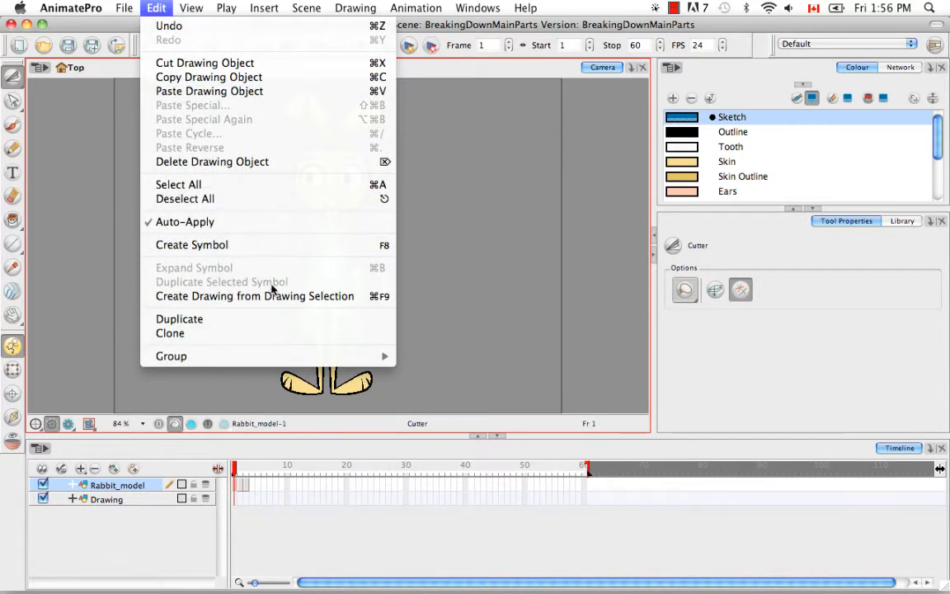
{"action": "left_click", "coordinate": [386, 297]}
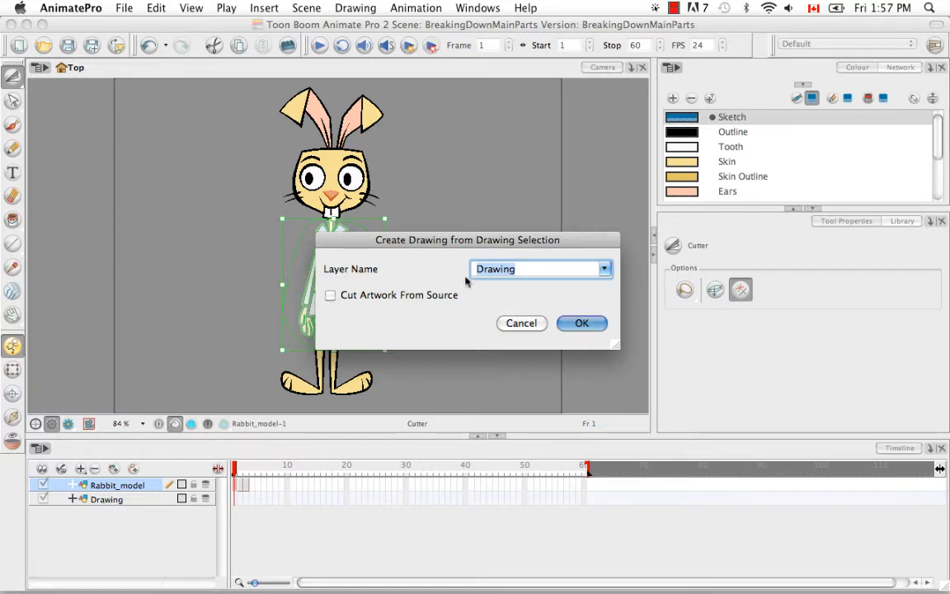
{"action": "left_click", "coordinate": [603, 268]}
{"action": "left_click", "coordinate": [602, 263]}
{"action": "key", "text": "BackSpace"}
{"action": "type", "text": "kr_"}
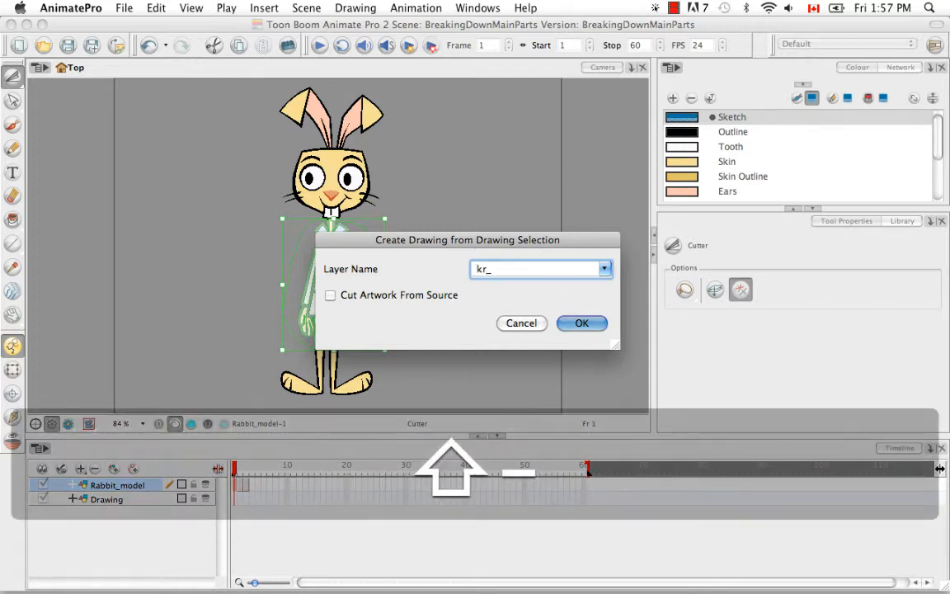
{"action": "type", "text": "body"}
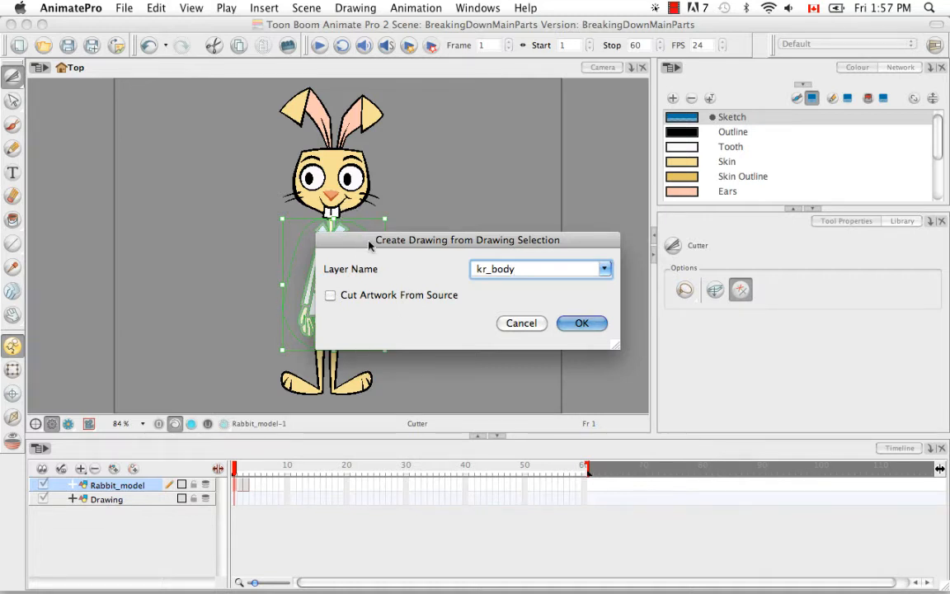
{"action": "mouse_move", "coordinate": [369, 243]}
{"action": "left_mouse_down"}
{"action": "mouse_move", "coordinate": [455, 176]}
{"action": "mouse_move", "coordinate": [463, 148]}
{"action": "left_mouse_up"}
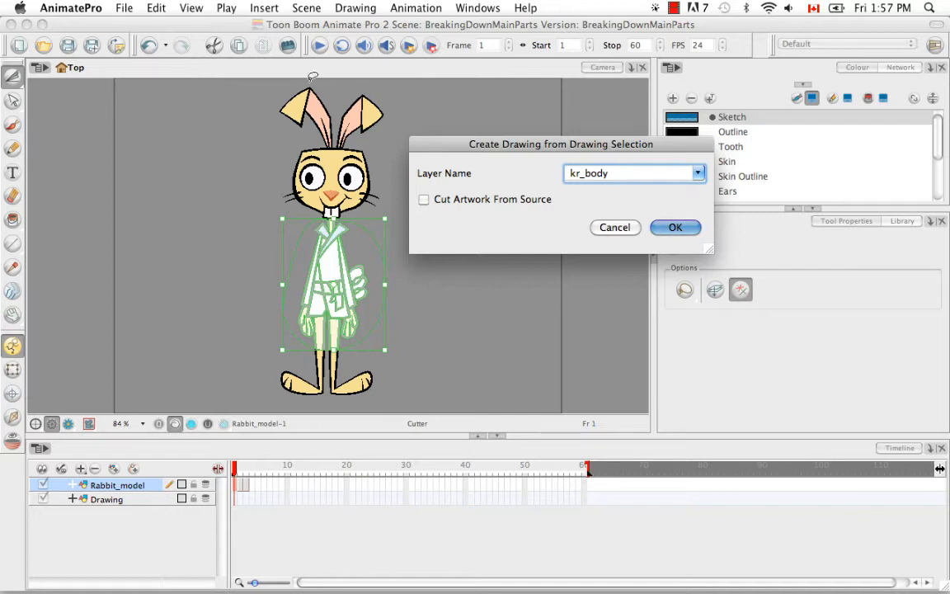
{"action": "left_click", "coordinate": [674, 227]}
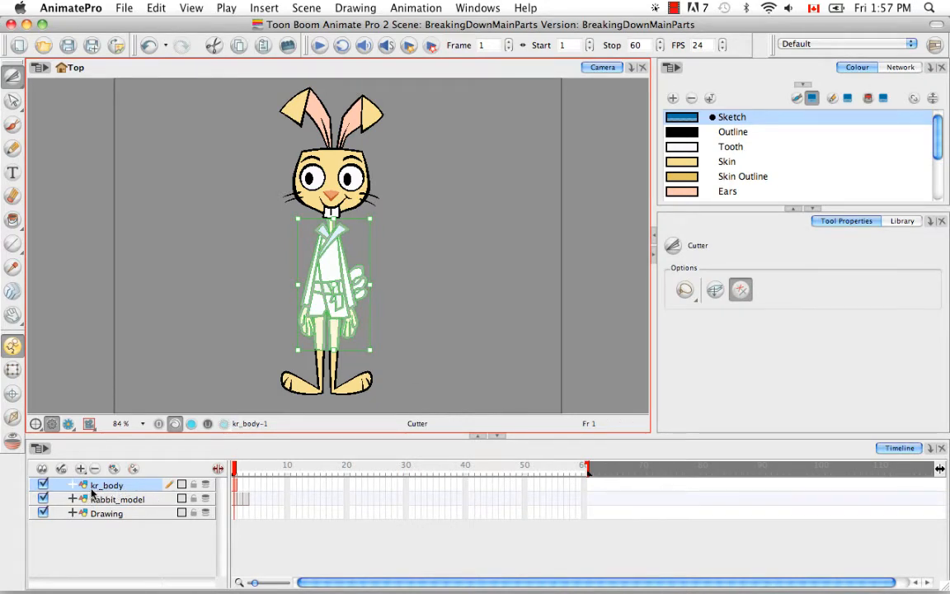
- Hide Rabbit_model to inspect the kr_body artwork on its own, deselect the artwork, and show Rabbit_model again
{"action": "left_click", "coordinate": [43, 499]}
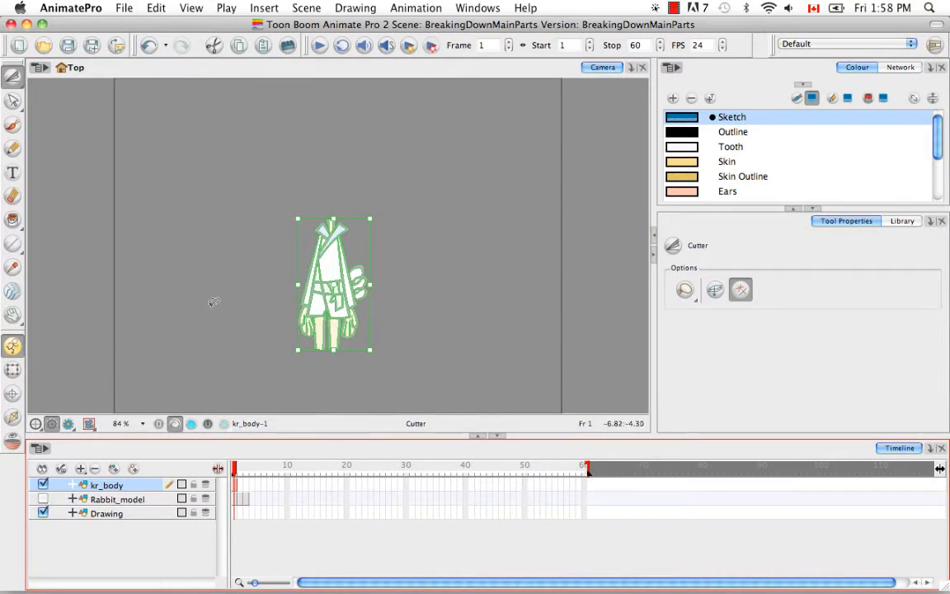
{"action": "left_click", "coordinate": [205, 272]}
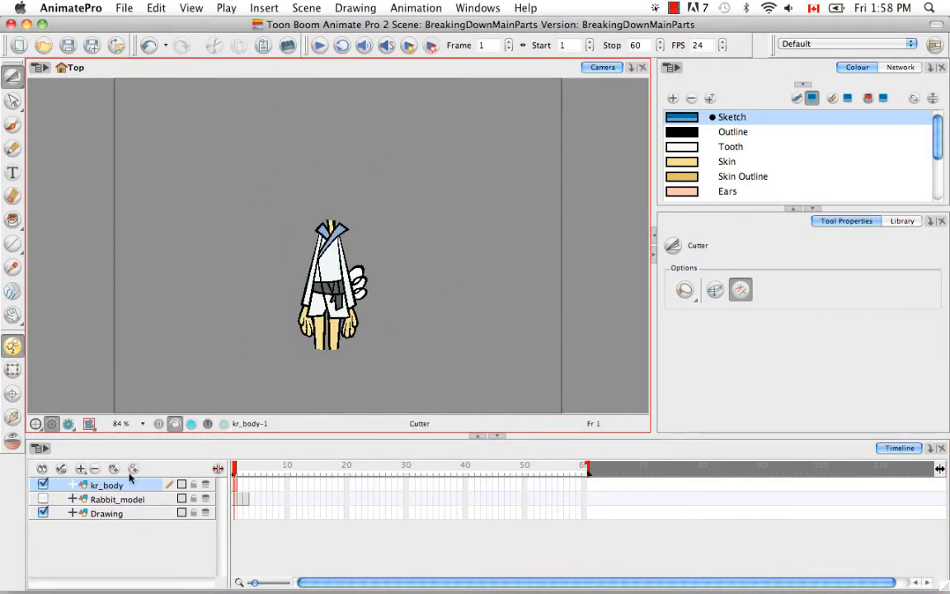
{"action": "left_click", "coordinate": [120, 499]}
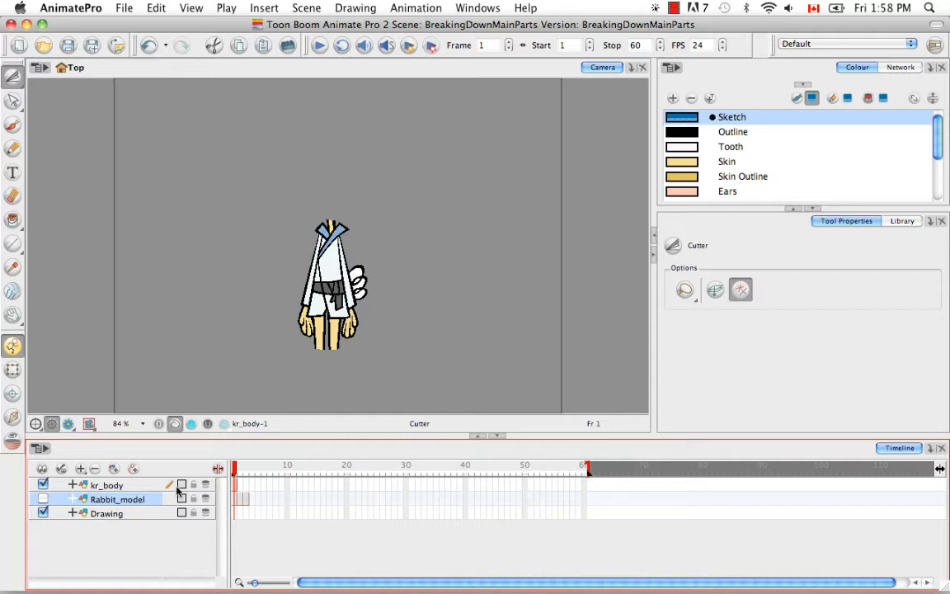
{"action": "left_click", "coordinate": [43, 499]}
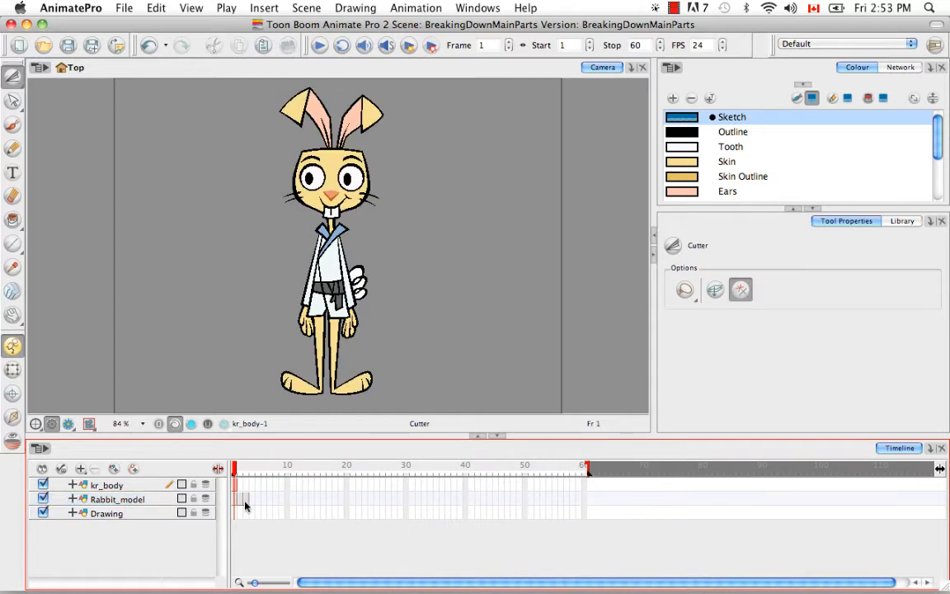
- On frame 1 of Rabbit_model, lasso the tail-side leg from the hem of the shorts down around the whole foot with the Cutter
{"action": "left_click", "coordinate": [235, 500]}
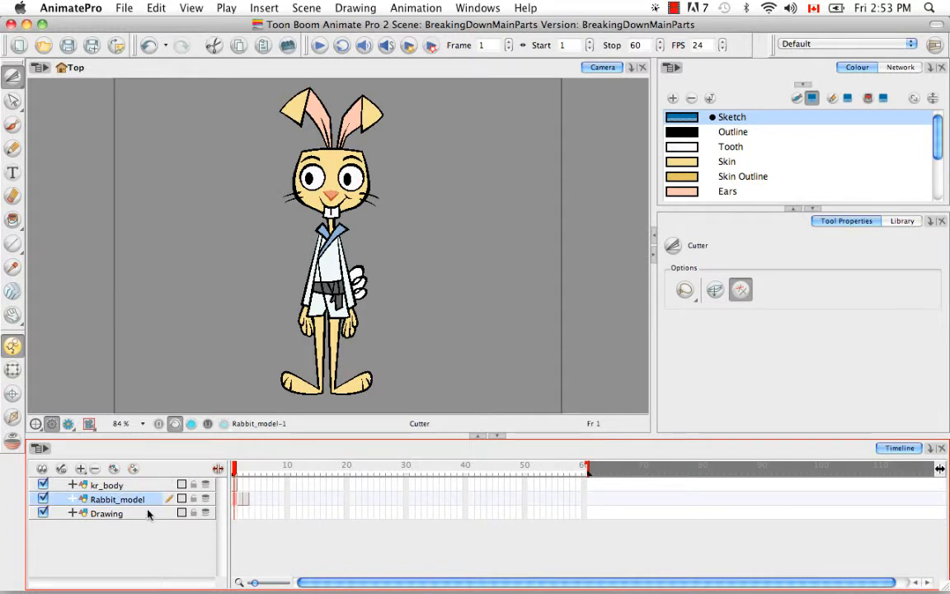
{"action": "key", "text": "space"}
{"action": "left_click_drag", "start_coordinate": [404, 337], "coordinate": [421, 304]}
{"action": "key", "text": "super+equal"}
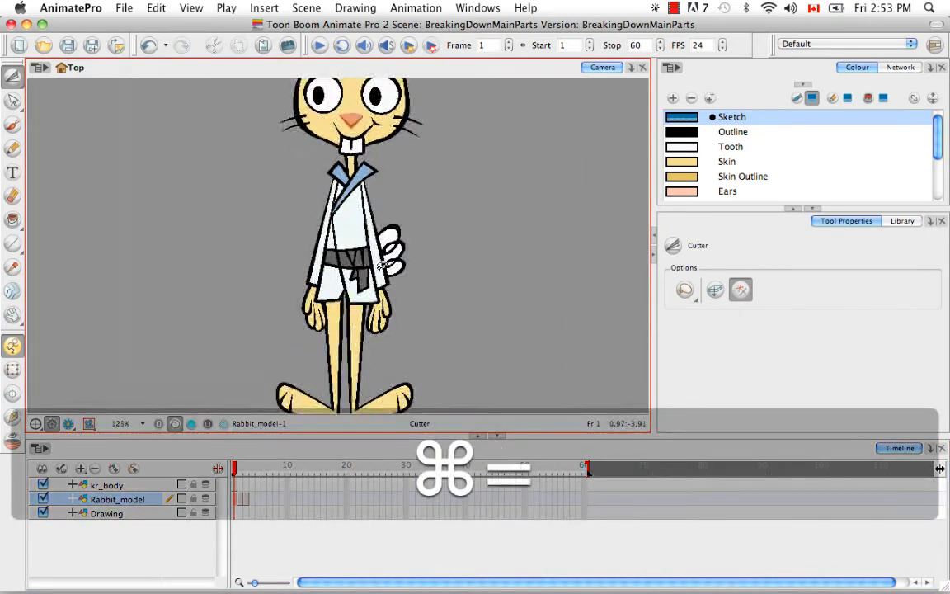
{"action": "key", "text": "super+equal"}
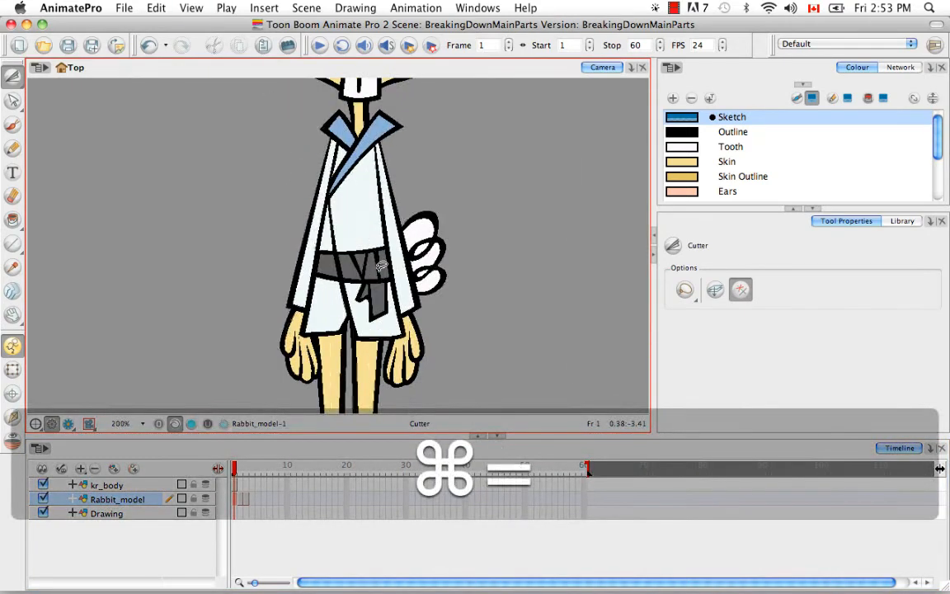
{"action": "key", "text": "space"}
{"action": "left_click_drag", "start_coordinate": [341, 387], "coordinate": [362, 247]}
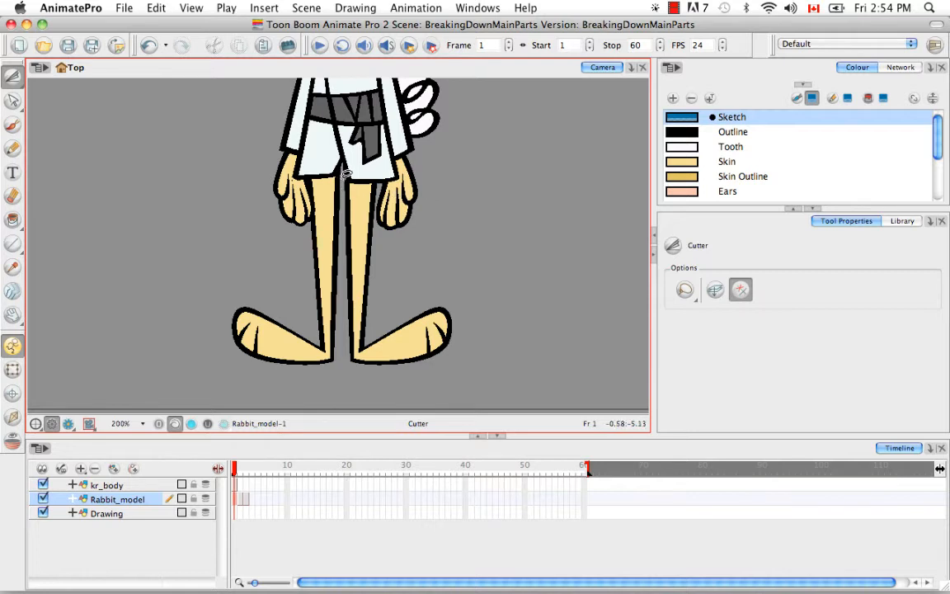
{"action": "mouse_move", "coordinate": [347, 176]}
{"action": "left_mouse_down"}
{"action": "mouse_move", "coordinate": [333, 197]}
{"action": "mouse_move", "coordinate": [328, 264]}
{"action": "mouse_move", "coordinate": [336, 321]}
{"action": "mouse_move", "coordinate": [386, 369]}
{"action": "mouse_move", "coordinate": [408, 356]}
{"action": "left_mouse_up"}
{"action": "left_click", "coordinate": [328, 388]}
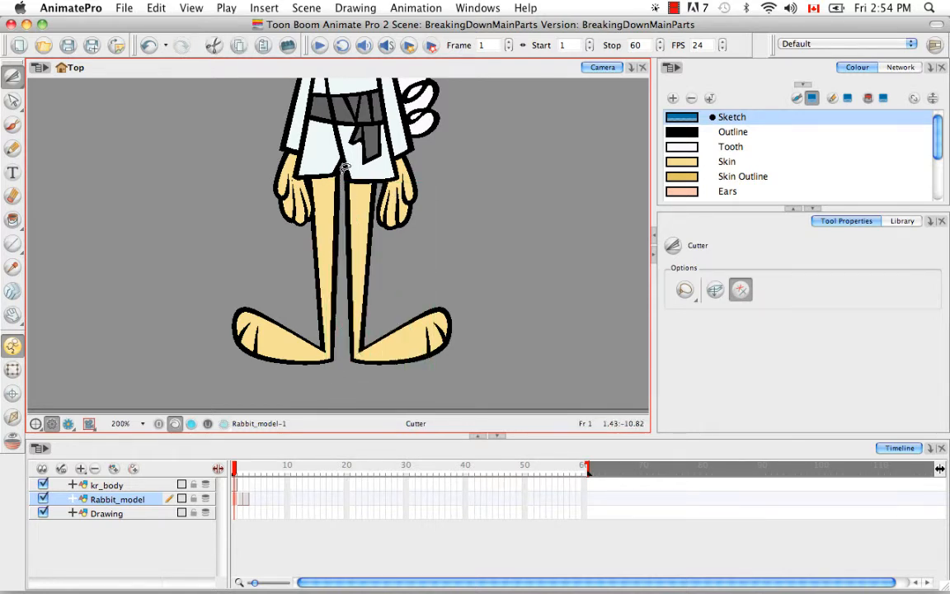
{"action": "mouse_move", "coordinate": [334, 180]}
{"action": "left_mouse_down"}
{"action": "mouse_move", "coordinate": [324, 247]}
{"action": "mouse_move", "coordinate": [335, 316]}
{"action": "mouse_move", "coordinate": [368, 375]}
{"action": "mouse_move", "coordinate": [394, 379]}
{"action": "mouse_move", "coordinate": [457, 357]}
{"action": "mouse_move", "coordinate": [478, 331]}
{"action": "mouse_move", "coordinate": [479, 274]}
{"action": "mouse_move", "coordinate": [446, 156]}
{"action": "left_mouse_up"}
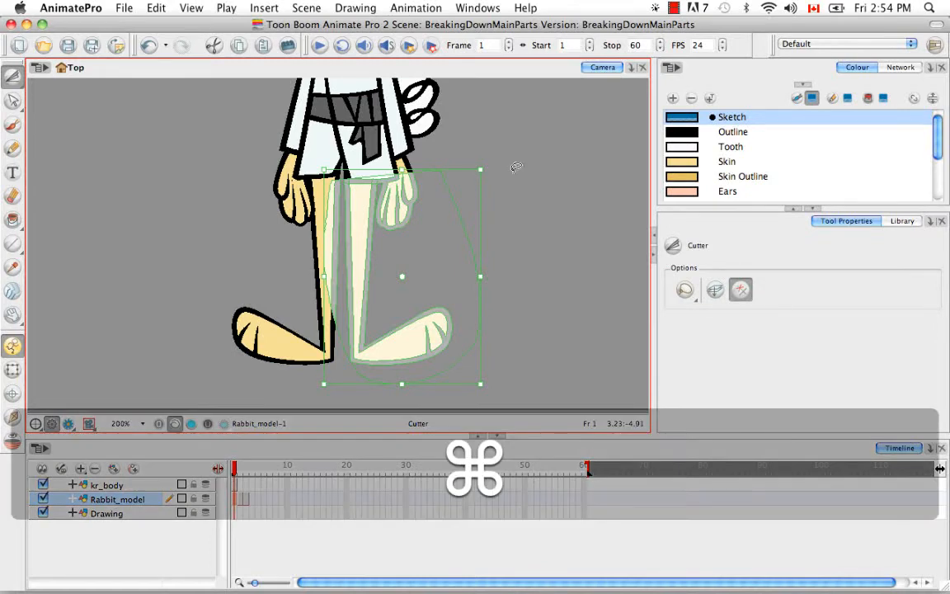
- Create a new drawing layer named kr_02_leg from the selected leg artwork, keeping the artwork in the source
{"action": "key", "text": "super+F9"}
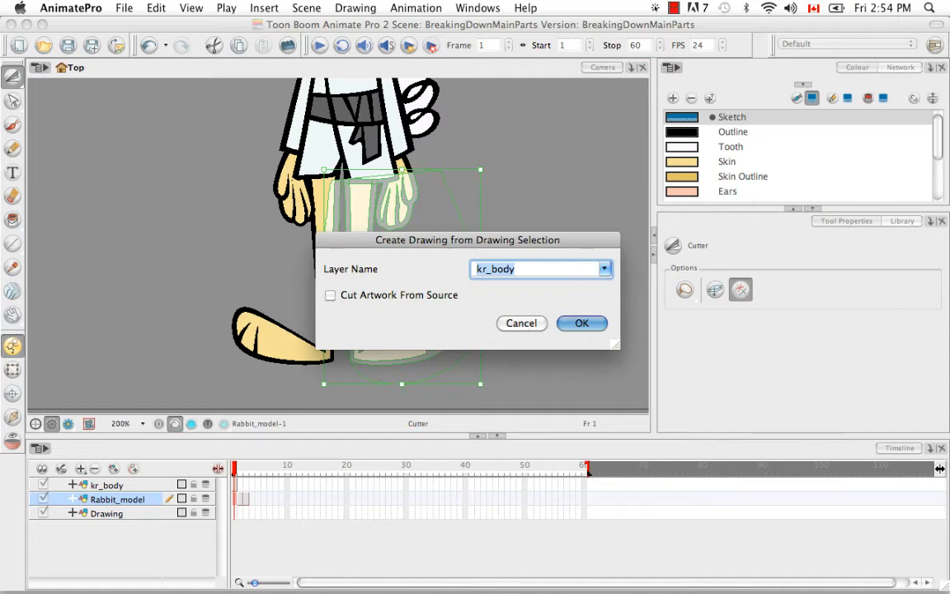
{"action": "left_click", "coordinate": [605, 270]}
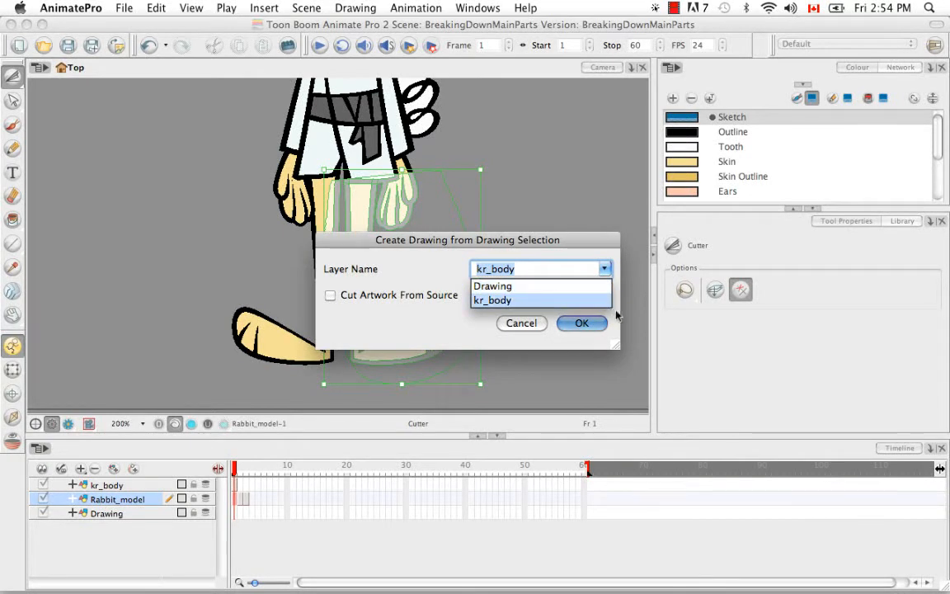
{"action": "left_click", "coordinate": [611, 306]}
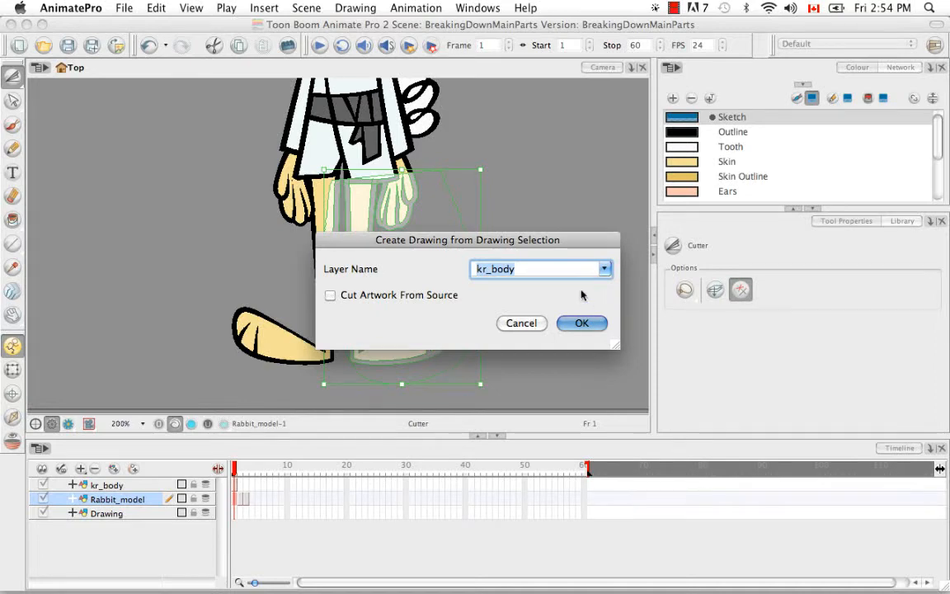
{"action": "key", "text": "BackSpace"}
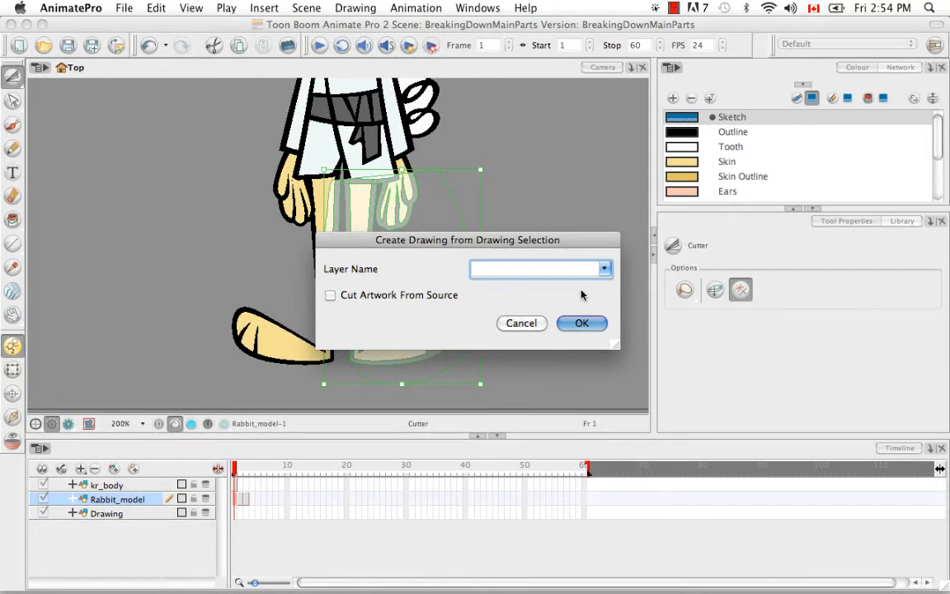
{"action": "type", "text": "kr_"}
{"action": "type", "text": "02"}
{"action": "type", "text": "_leg"}
{"action": "left_click", "coordinate": [582, 324]}
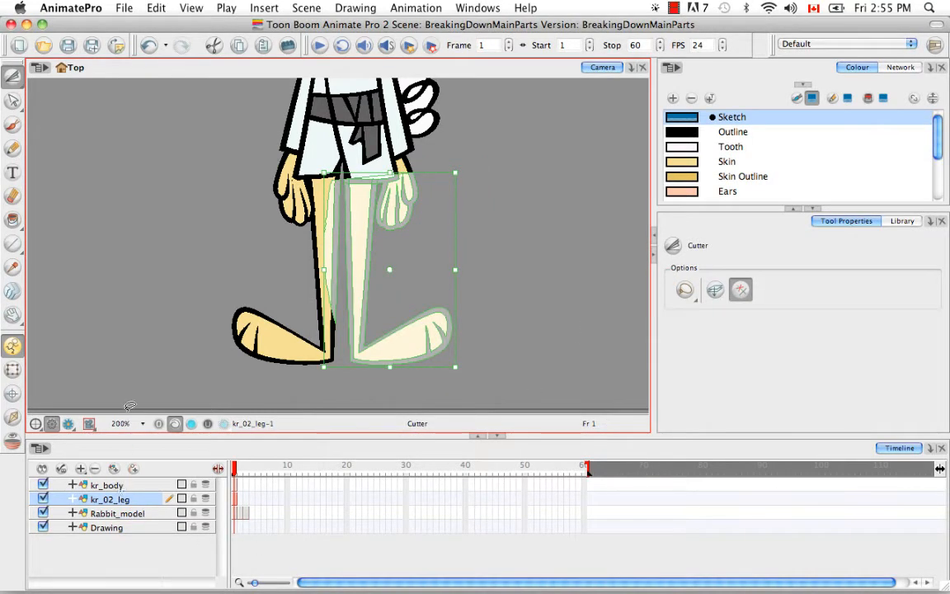
- Deselect the artwork, toggle layer visibility to inspect kr_body and kr_02_leg without Rabbit_model, and show all the layers again
{"action": "left_click", "coordinate": [151, 364]}
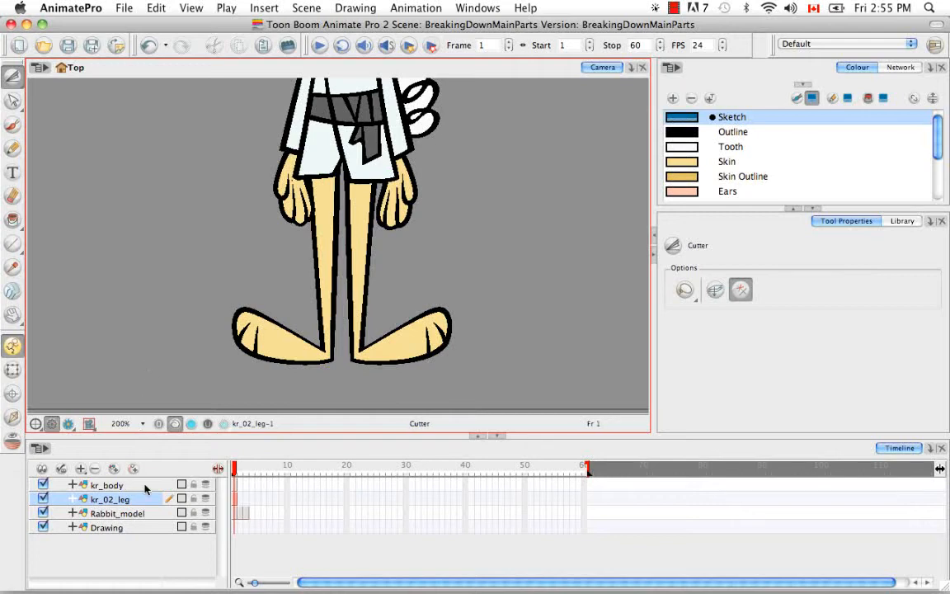
{"action": "left_click", "coordinate": [43, 498]}
{"action": "left_click", "coordinate": [43, 512]}
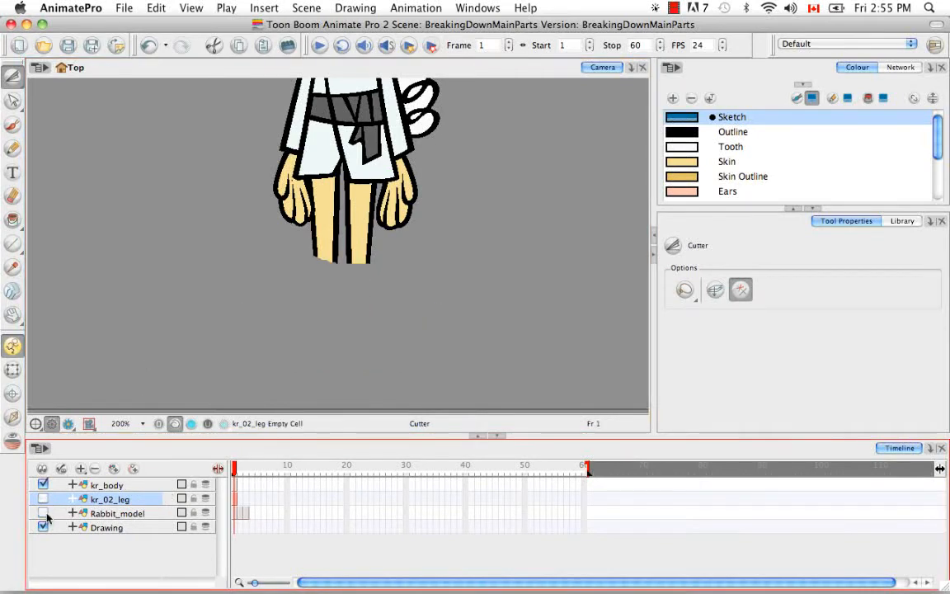
{"action": "left_click", "coordinate": [43, 484]}
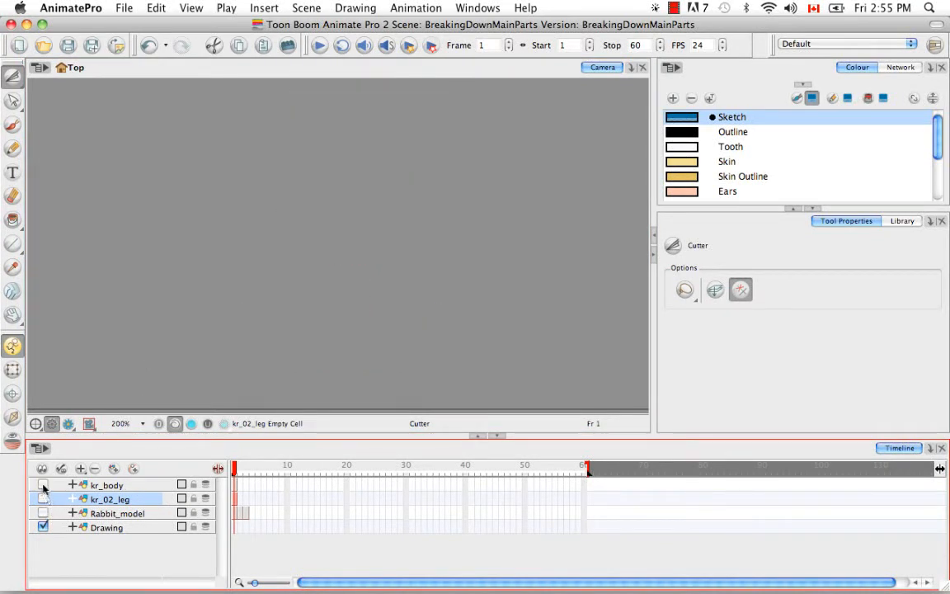
{"action": "left_click", "coordinate": [43, 498]}
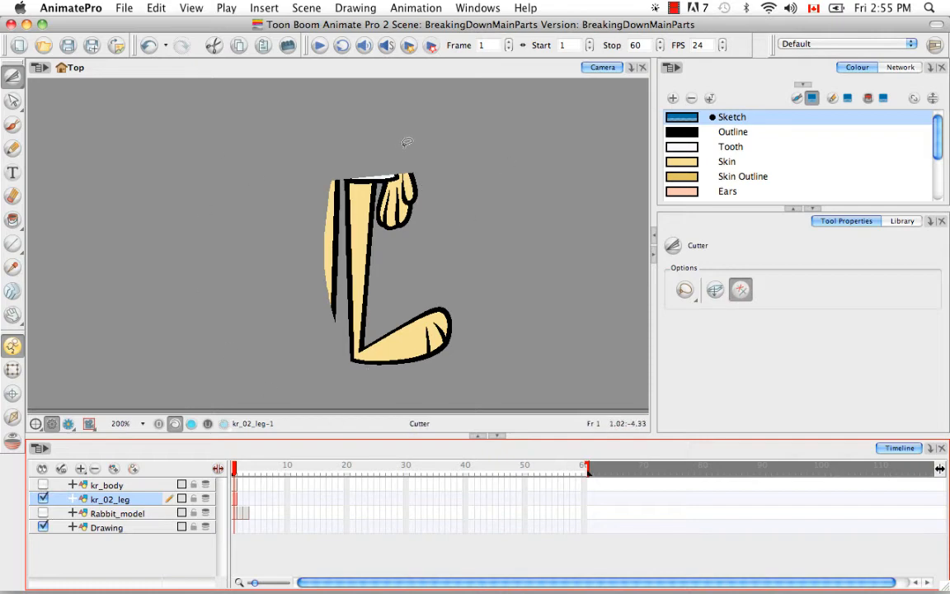
{"action": "left_click", "coordinate": [43, 484]}
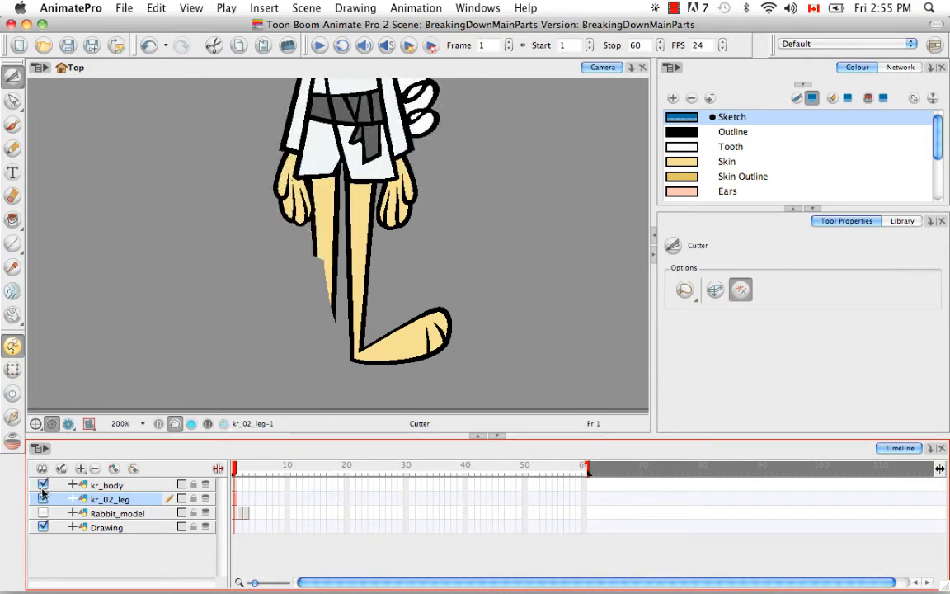
{"action": "left_click", "coordinate": [43, 512]}
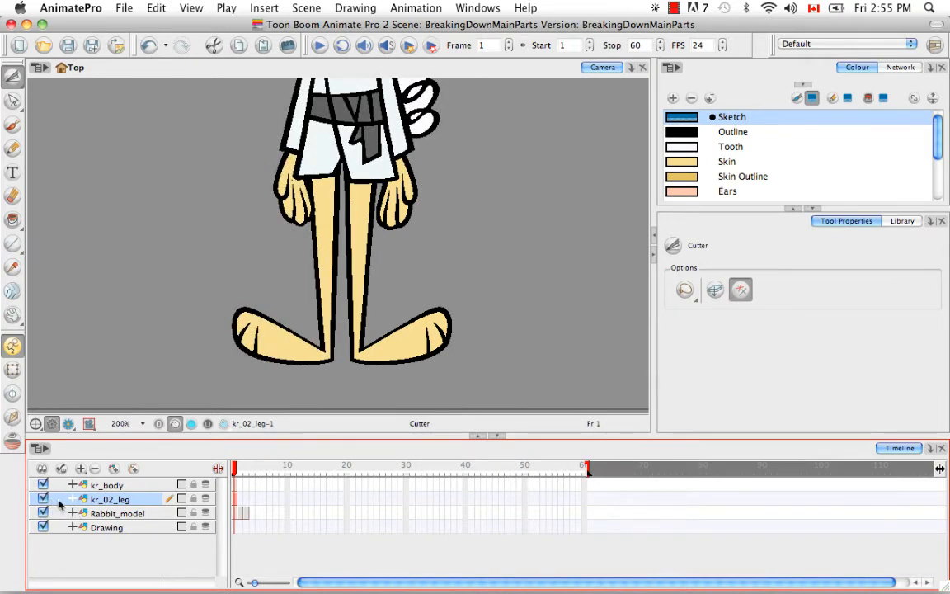
- On Rabbit_model, lasso the rabbit's other leg with the Cutter and add the rest of its foot to the selection
{"action": "left_click", "coordinate": [117, 512]}
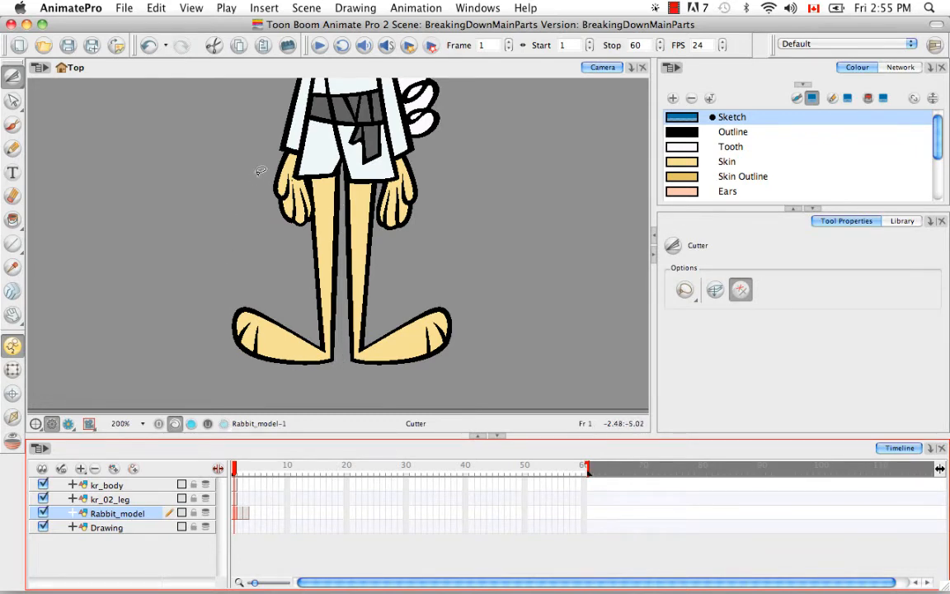
{"action": "mouse_move", "coordinate": [256, 170]}
{"action": "left_mouse_down"}
{"action": "mouse_move", "coordinate": [224, 222]}
{"action": "mouse_move", "coordinate": [230, 295]}
{"action": "mouse_move", "coordinate": [283, 332]}
{"action": "mouse_move", "coordinate": [320, 340]}
{"action": "mouse_move", "coordinate": [339, 336]}
{"action": "mouse_move", "coordinate": [344, 323]}
{"action": "mouse_move", "coordinate": [342, 157]}
{"action": "left_mouse_up"}
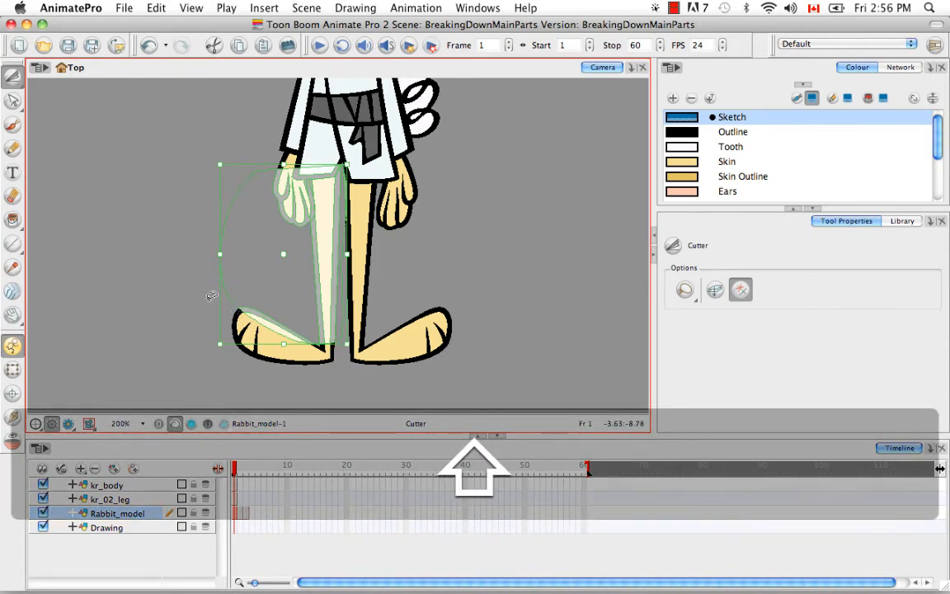
{"action": "mouse_move", "coordinate": [205, 303]}
{"action": "left_mouse_down"}
{"action": "mouse_move", "coordinate": [202, 350]}
{"action": "mouse_move", "coordinate": [238, 387]}
{"action": "mouse_move", "coordinate": [318, 376]}
{"action": "left_mouse_up"}
{"action": "mouse_move", "coordinate": [322, 316]}
{"action": "left_mouse_down"}
{"action": "mouse_move", "coordinate": [275, 287]}
{"action": "mouse_move", "coordinate": [205, 303]}
{"action": "left_mouse_up"}
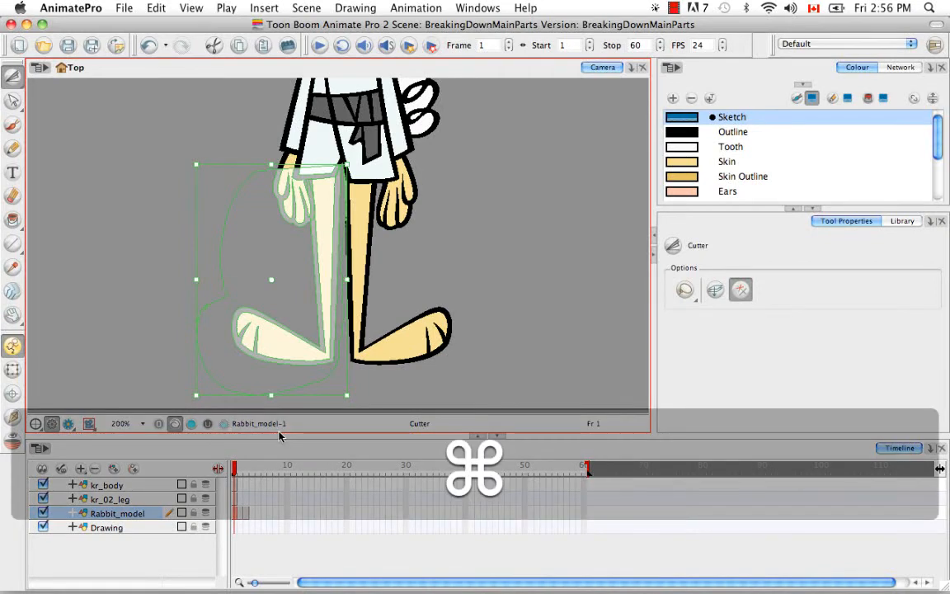
- Create a new drawing layer named kr_01_leg from the selected leg artwork, keeping the artwork in the source
{"action": "key", "text": "super+F9"}
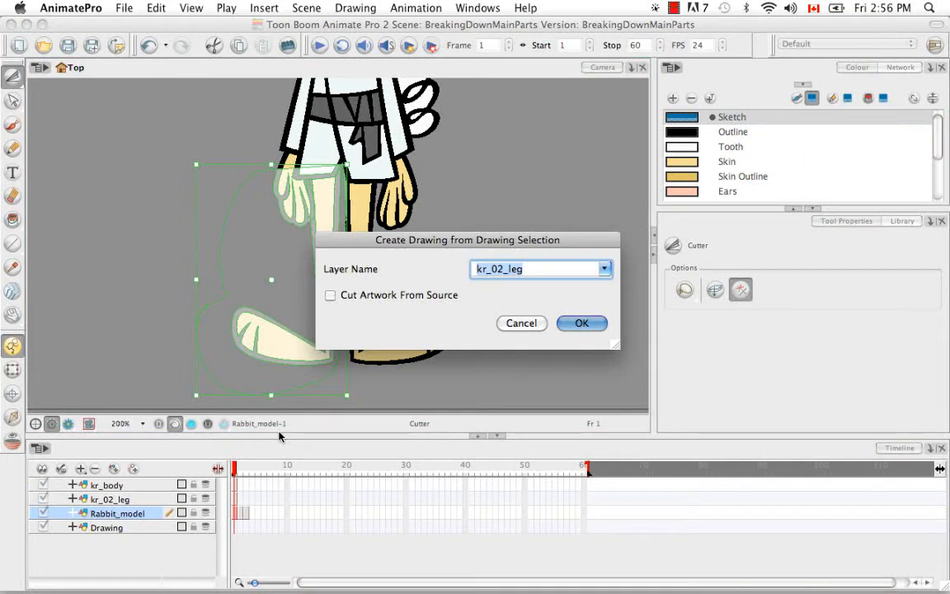
{"action": "key", "text": "Right"}
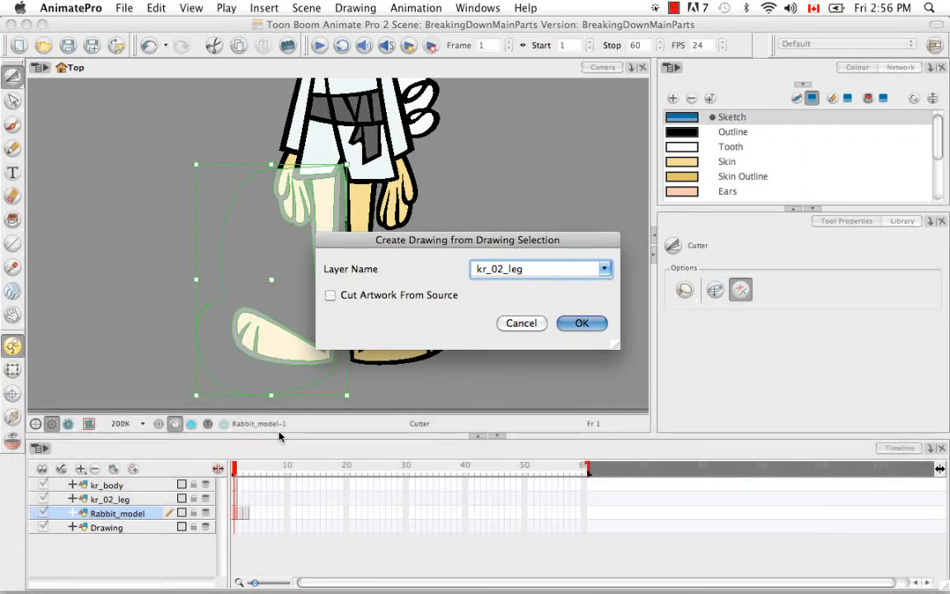
{"action": "key", "text": "BackSpace"}
{"action": "key", "text": "BackSpace"}
{"action": "key", "text": "BackSpace"}
{"action": "key", "text": "BackSpace"}
{"action": "key", "text": "BackSpace"}
{"action": "type", "text": "1_leg"}
{"action": "left_click", "coordinate": [579, 323]}
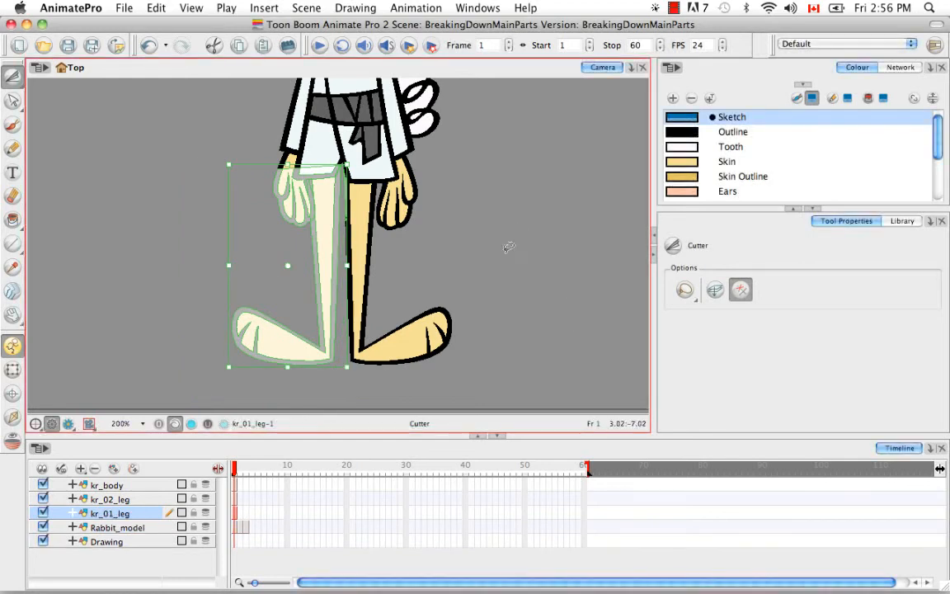
- On Rabbit_model, try selecting the ear artwork with the Cutter, adding the folded tip to the selection, and deselect it
{"action": "key", "text": "space"}
{"action": "mouse_move", "coordinate": [446, 212]}
{"action": "left_mouse_down"}
{"action": "mouse_move", "coordinate": [450, 339]}
{"action": "mouse_move", "coordinate": [449, 254]}
{"action": "left_mouse_up"}
{"action": "left_click_drag", "start_coordinate": [449, 312], "coordinate": [447, 373]}
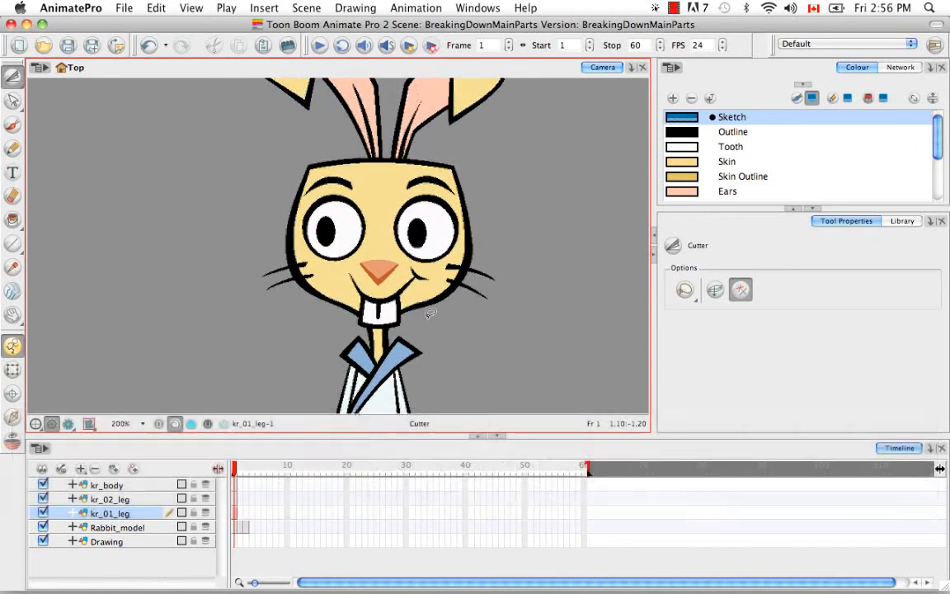
{"action": "key", "text": "super+minus"}
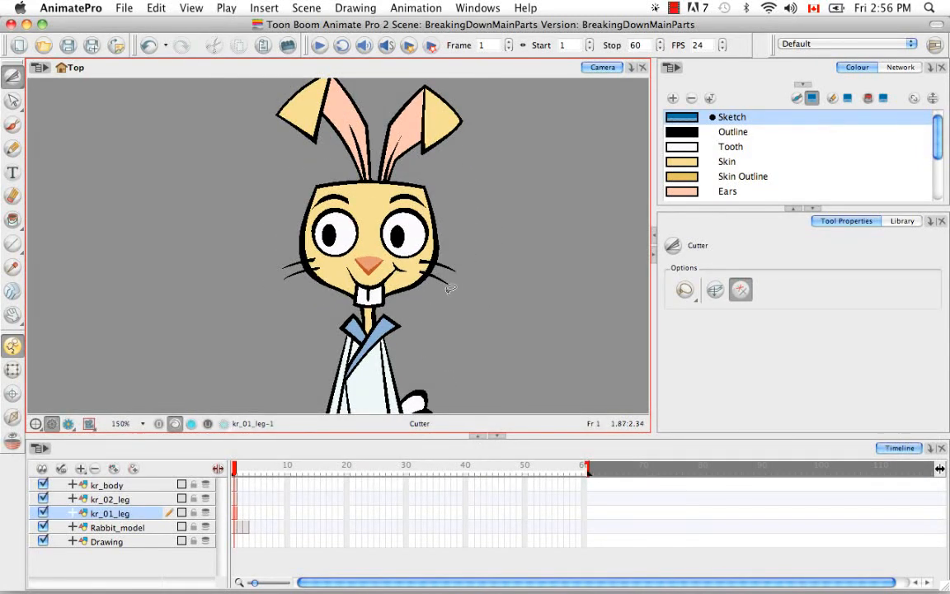
{"action": "key", "text": "space"}
{"action": "left_click_drag", "start_coordinate": [430, 313], "coordinate": [415, 314]}
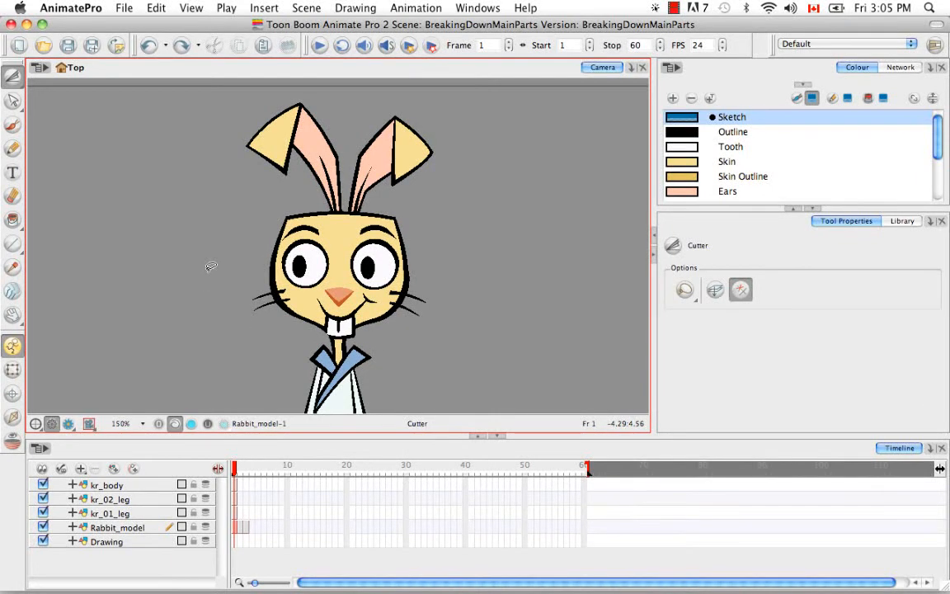
{"action": "key", "text": "alt"}
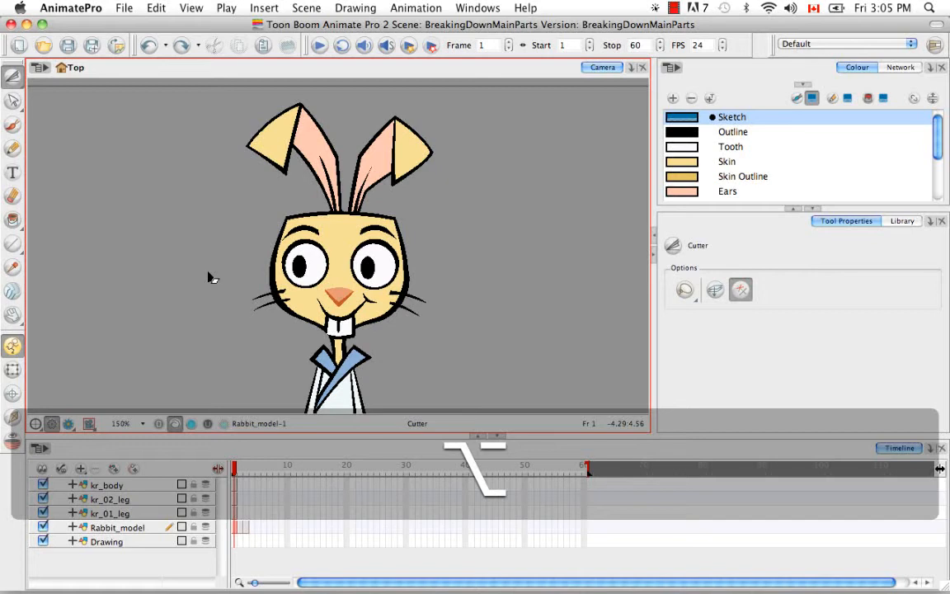
{"action": "left_click", "coordinate": [312, 155], "text": "alt"}
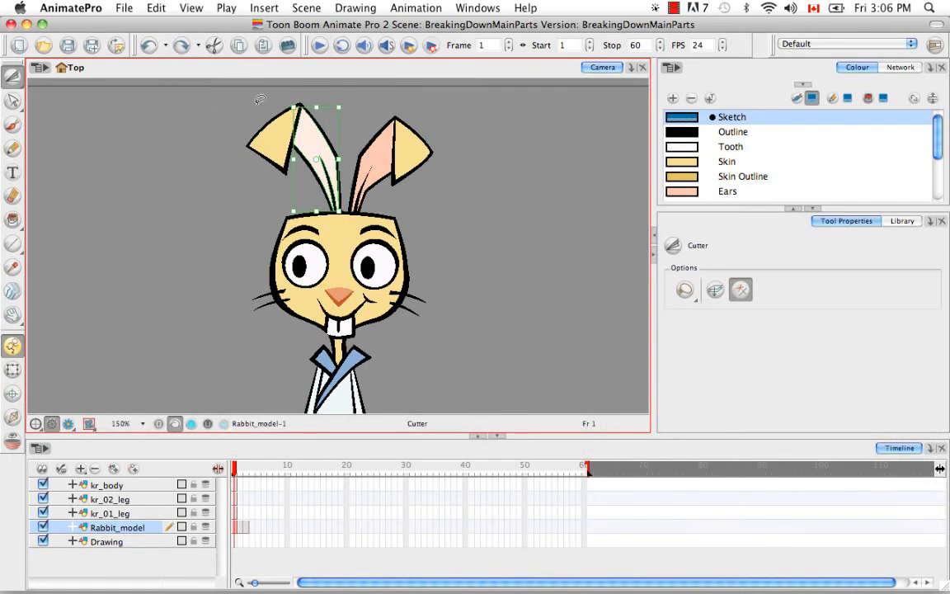
{"action": "mouse_move", "coordinate": [234, 134]}
{"action": "left_mouse_down"}
{"action": "mouse_move", "coordinate": [216, 115]}
{"action": "mouse_move", "coordinate": [229, 136]}
{"action": "mouse_move", "coordinate": [272, 154]}
{"action": "left_mouse_up"}
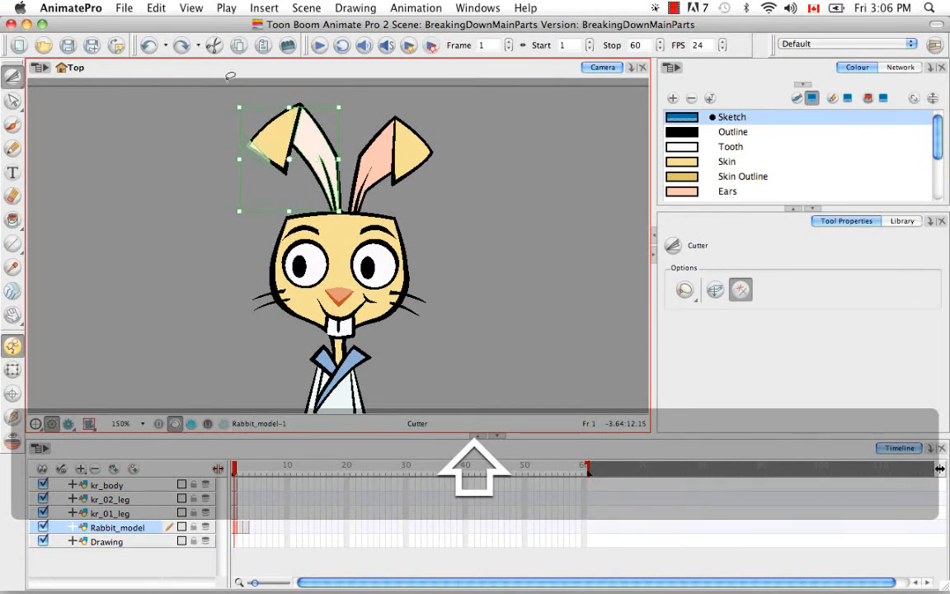
{"action": "mouse_move", "coordinate": [216, 105]}
{"action": "left_mouse_down"}
{"action": "mouse_move", "coordinate": [212, 132]}
{"action": "mouse_move", "coordinate": [325, 91]}
{"action": "mouse_move", "coordinate": [259, 127]}
{"action": "left_mouse_up"}
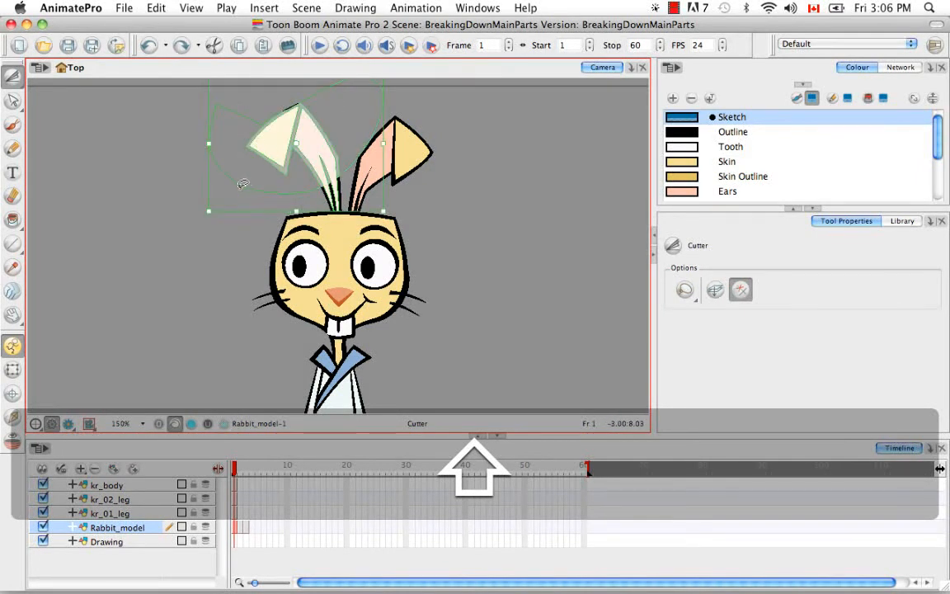
{"action": "left_click", "coordinate": [157, 198]}
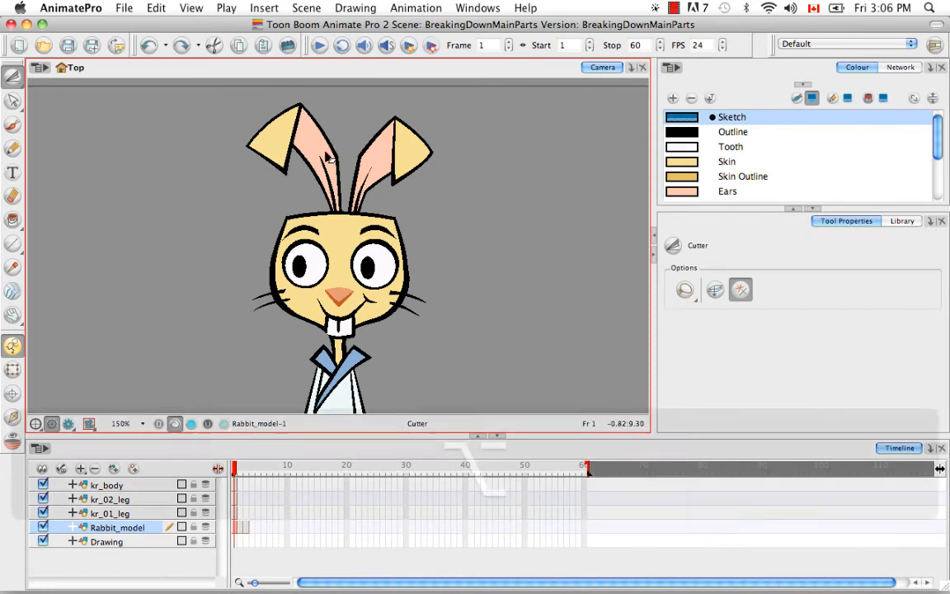
{"action": "left_click", "coordinate": [295, 140], "text": "alt"}
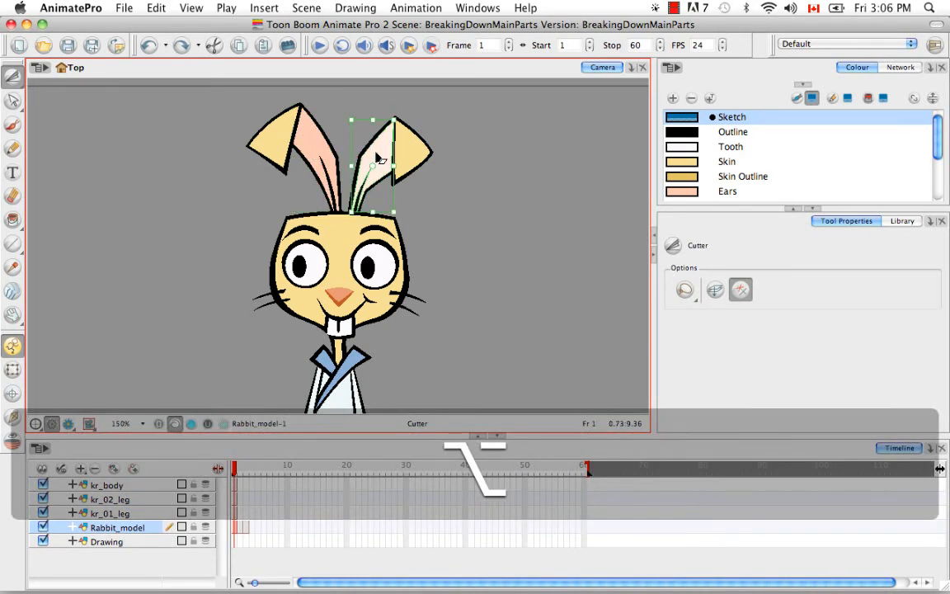
{"action": "left_click", "coordinate": [475, 190]}
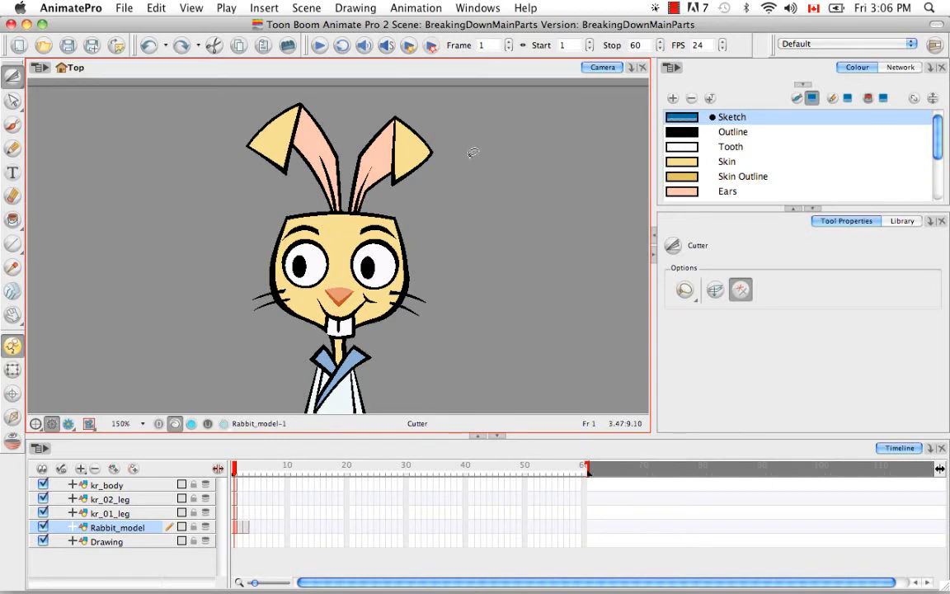
- Lasso the rabbit's whole head with the ears and create a drawing layer named kr_head from it, keeping the artwork in the source
{"action": "mouse_move", "coordinate": [466, 142]}
{"action": "left_mouse_down"}
{"action": "mouse_move", "coordinate": [334, 81]}
{"action": "mouse_move", "coordinate": [216, 124]}
{"action": "mouse_move", "coordinate": [195, 273]}
{"action": "mouse_move", "coordinate": [241, 317]}
{"action": "mouse_move", "coordinate": [310, 353]}
{"action": "mouse_move", "coordinate": [392, 350]}
{"action": "mouse_move", "coordinate": [509, 150]}
{"action": "left_mouse_up"}
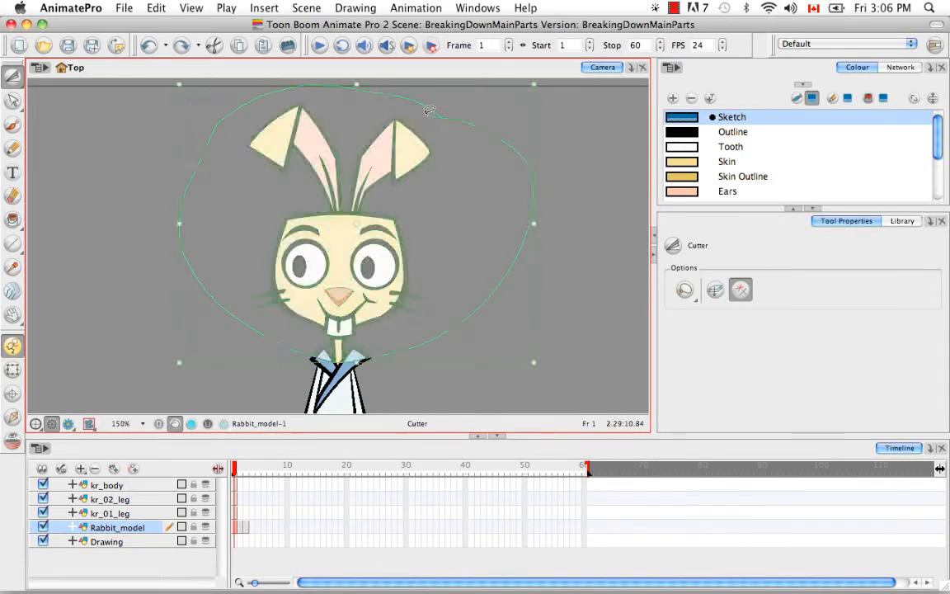
{"action": "key", "text": "super+F9"}
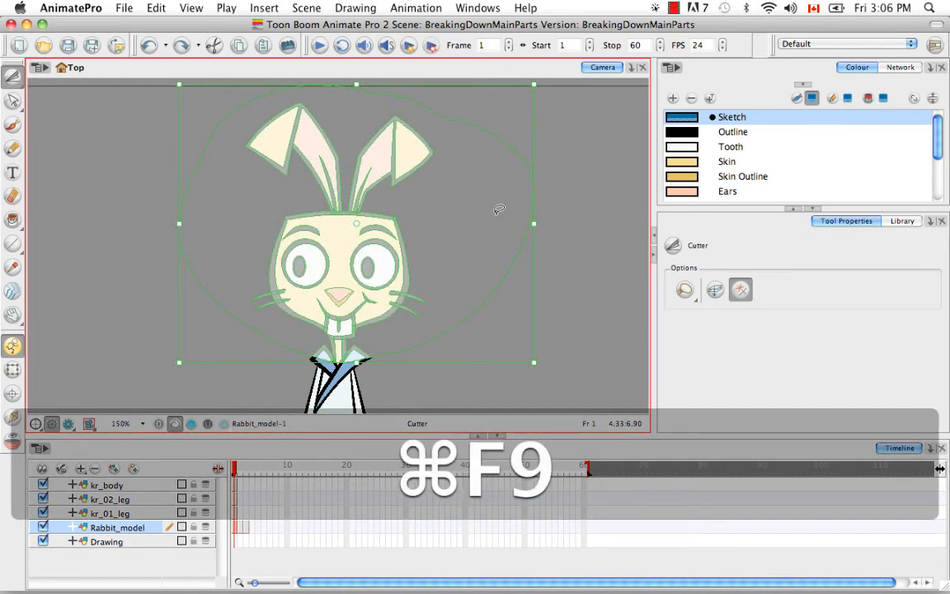
{"action": "key", "text": "BackSpace"}
{"action": "key", "text": "BackSpace"}
{"action": "key", "text": "BackSpace"}
{"action": "key", "text": "BackSpace"}
{"action": "key", "text": "BackSpace"}
{"action": "key", "text": "BackSpace"}
{"action": "type", "text": "head"}
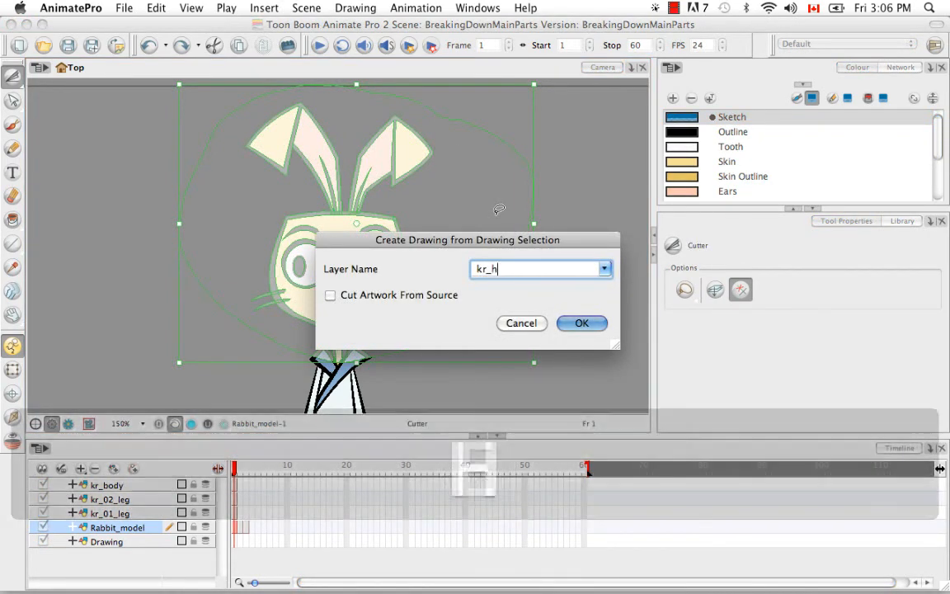
{"action": "left_click", "coordinate": [570, 326]}
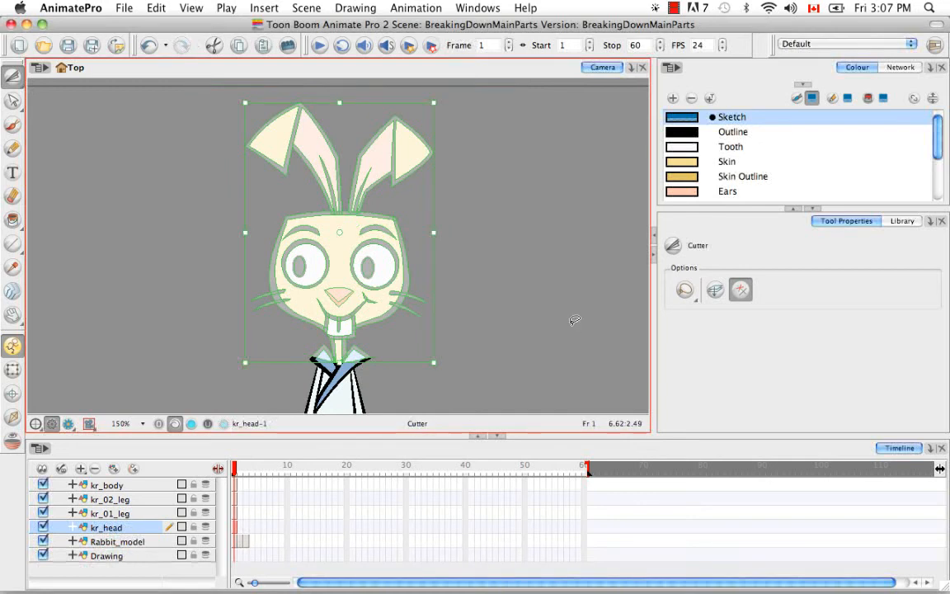
- On Rabbit_model, lasso the arm and hand on the side away from the tail with the Cutter
{"action": "left_click", "coordinate": [234, 542]}
{"action": "key", "text": "space"}
{"action": "mouse_move", "coordinate": [298, 371]}
{"action": "left_mouse_down"}
{"action": "mouse_move", "coordinate": [286, 127]}
{"action": "mouse_move", "coordinate": [307, 129]}
{"action": "mouse_move", "coordinate": [284, 173]}
{"action": "mouse_move", "coordinate": [293, 289]}
{"action": "mouse_move", "coordinate": [300, 165]}
{"action": "mouse_move", "coordinate": [310, 130]}
{"action": "mouse_move", "coordinate": [332, 120]}
{"action": "mouse_move", "coordinate": [277, 124]}
{"action": "mouse_move", "coordinate": [301, 127]}
{"action": "left_mouse_up"}
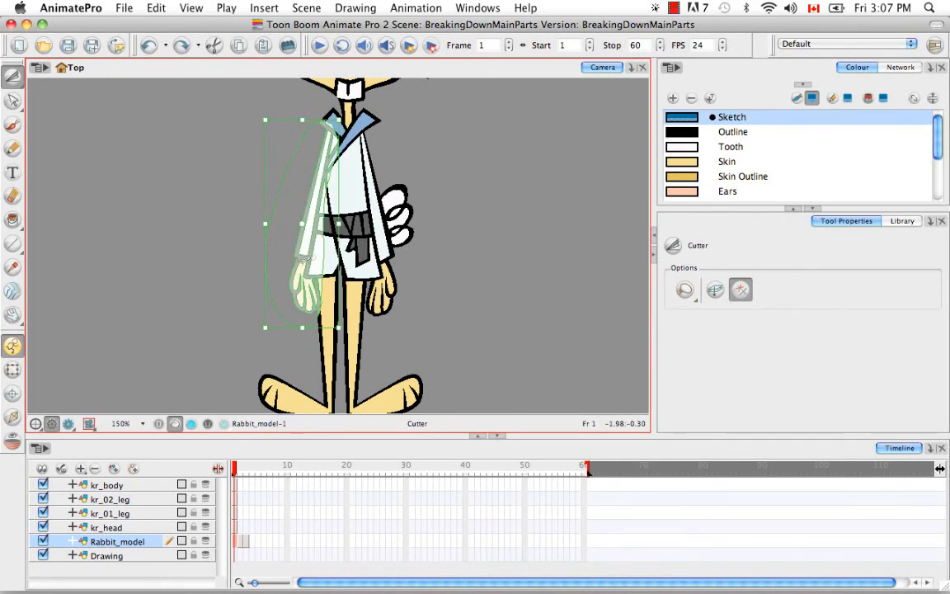
- Create a new drawing layer named kr_01_arm from the selected arm artwork, keeping the artwork in the source
{"action": "key", "text": "super+F9"}
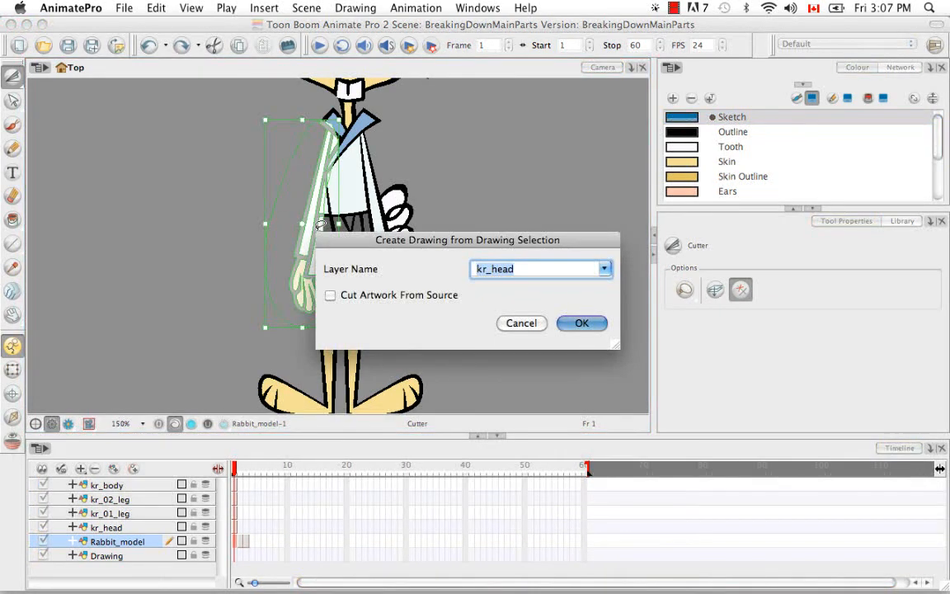
{"action": "key", "text": "Right"}
{"action": "key", "text": "BackSpace"}
{"action": "key", "text": "BackSpace"}
{"action": "key", "text": "BackSpace"}
{"action": "key", "text": "BackSpace"}
{"action": "type", "text": "01"}
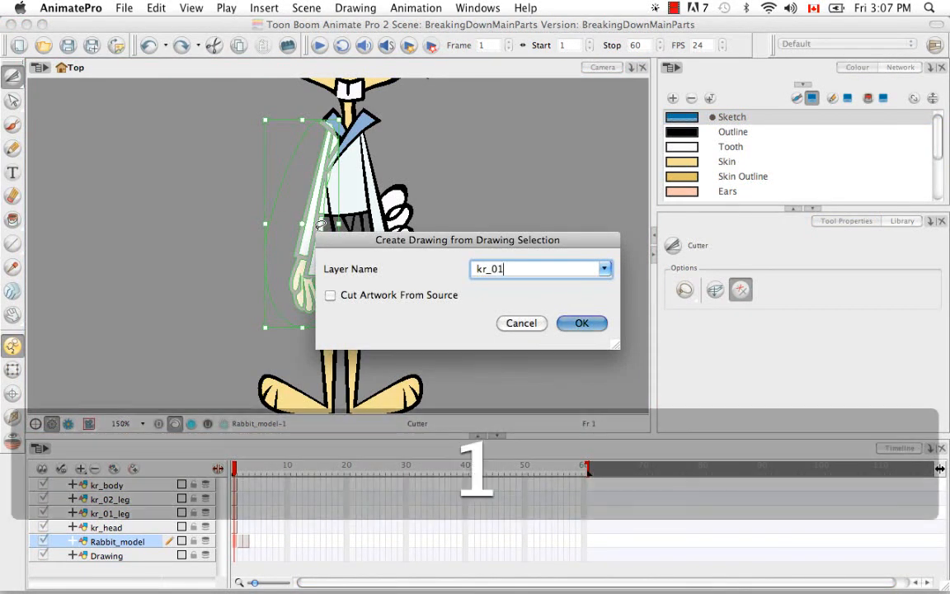
{"action": "type", "text": "_arm"}
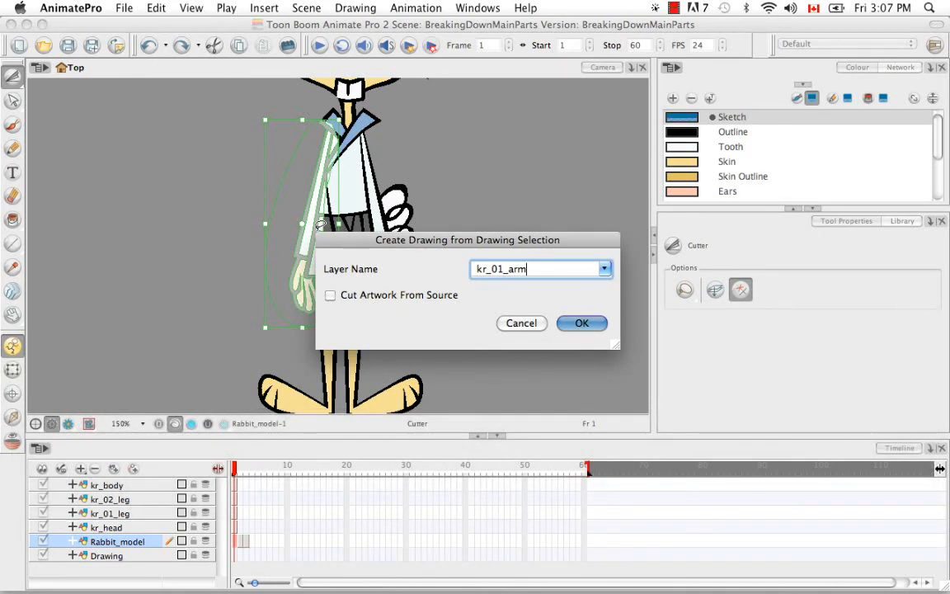
{"action": "key", "text": "Return"}
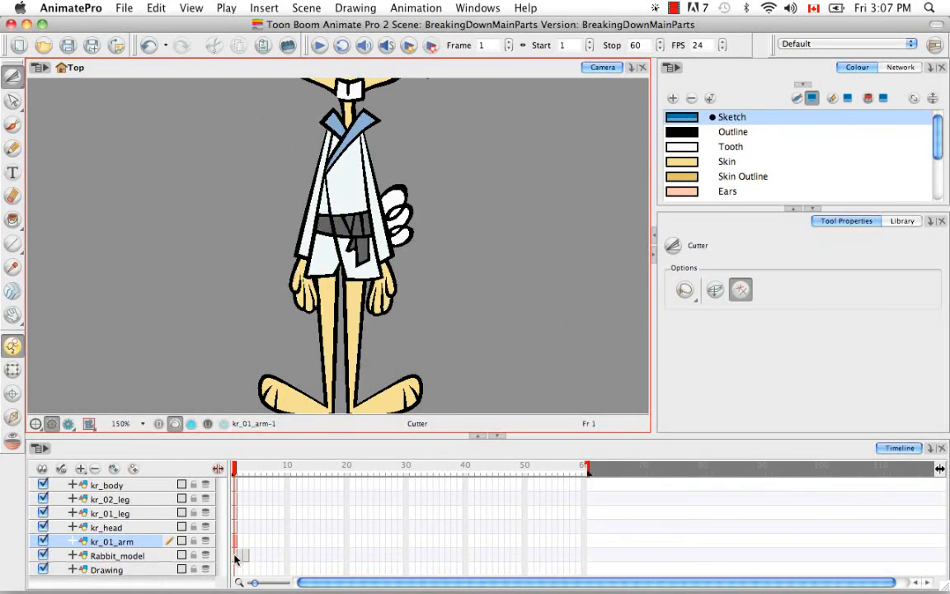
- On Rabbit_model, lasso the tail-side arm and create a drawing layer named kr_02_arm from it, keeping the source artwork, and deselect
{"action": "mouse_move", "coordinate": [367, 111]}
{"action": "left_mouse_down"}
{"action": "mouse_move", "coordinate": [346, 177]}
{"action": "mouse_move", "coordinate": [357, 286]}
{"action": "mouse_move", "coordinate": [391, 329]}
{"action": "mouse_move", "coordinate": [432, 238]}
{"action": "mouse_move", "coordinate": [413, 151]}
{"action": "mouse_move", "coordinate": [393, 95]}
{"action": "left_mouse_up"}
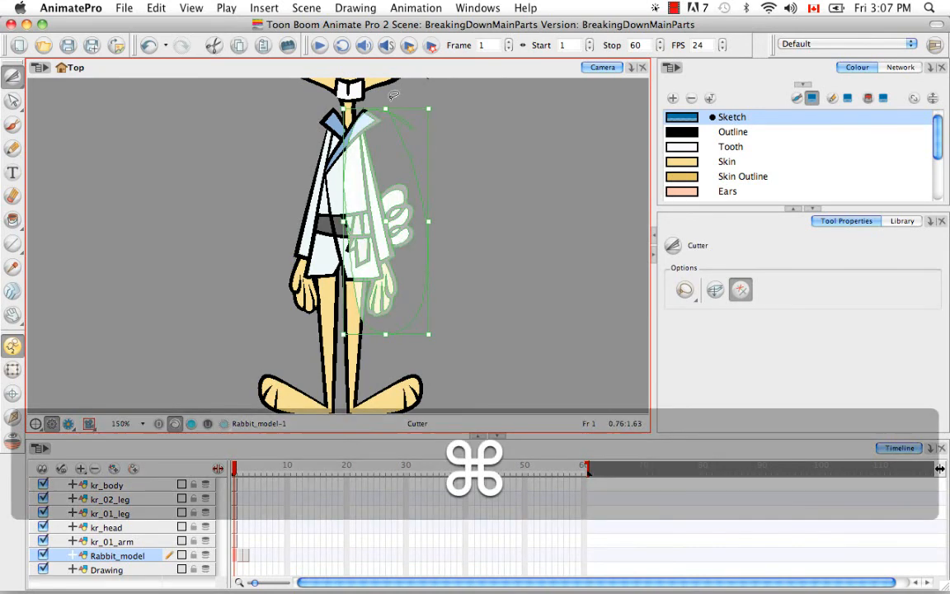
{"action": "key", "text": "super+F10"}
{"action": "key", "text": "Right"}
{"action": "key", "text": "Left"}
{"action": "key", "text": "Left"}
{"action": "key", "text": "Left"}
{"action": "key", "text": "Left"}
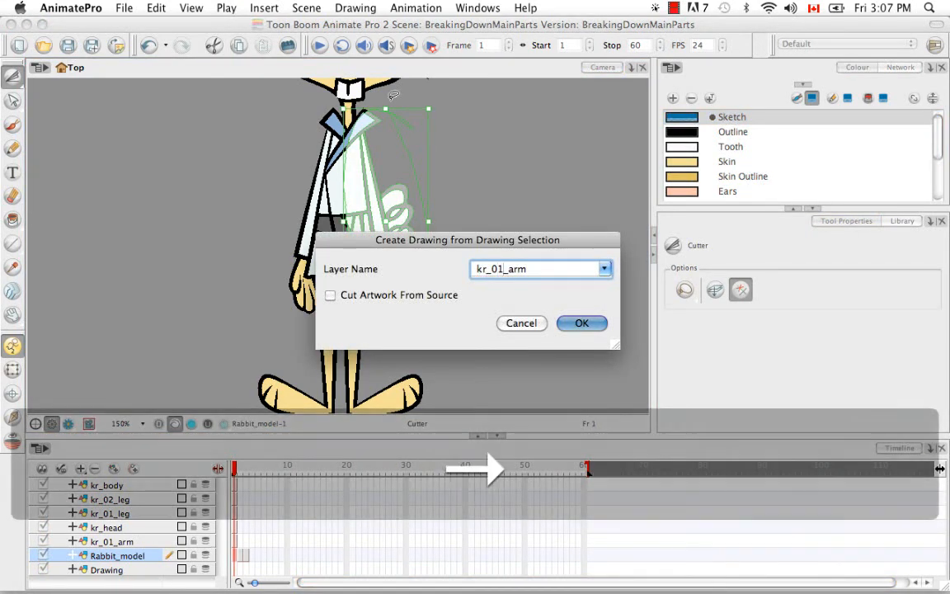
{"action": "key", "text": "BackSpace"}
{"action": "type", "text": "2"}
{"action": "left_click", "coordinate": [583, 322]}
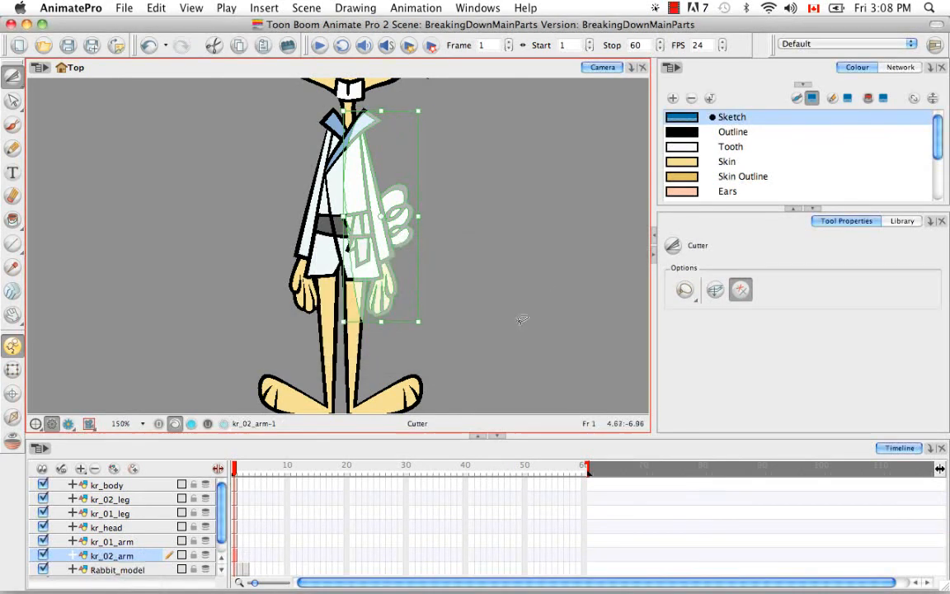
{"action": "left_click", "coordinate": [480, 200]}
{"action": "key", "text": "shift+m"}
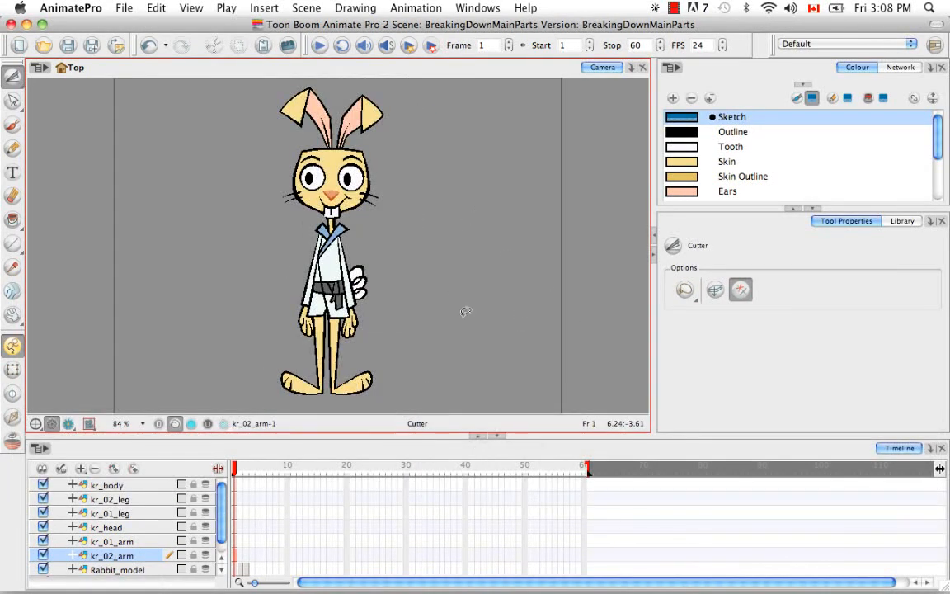